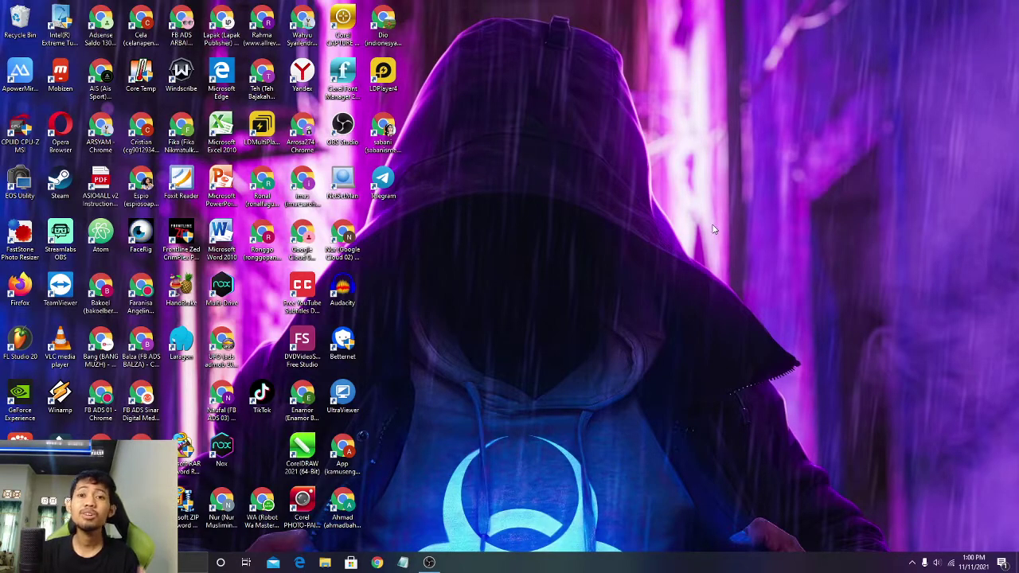
- Launch Chrome from the taskbar and pick the desired profile in the 'Who's using Chrome?' chooser
{"action": "left_click", "coordinate": [377, 563]}
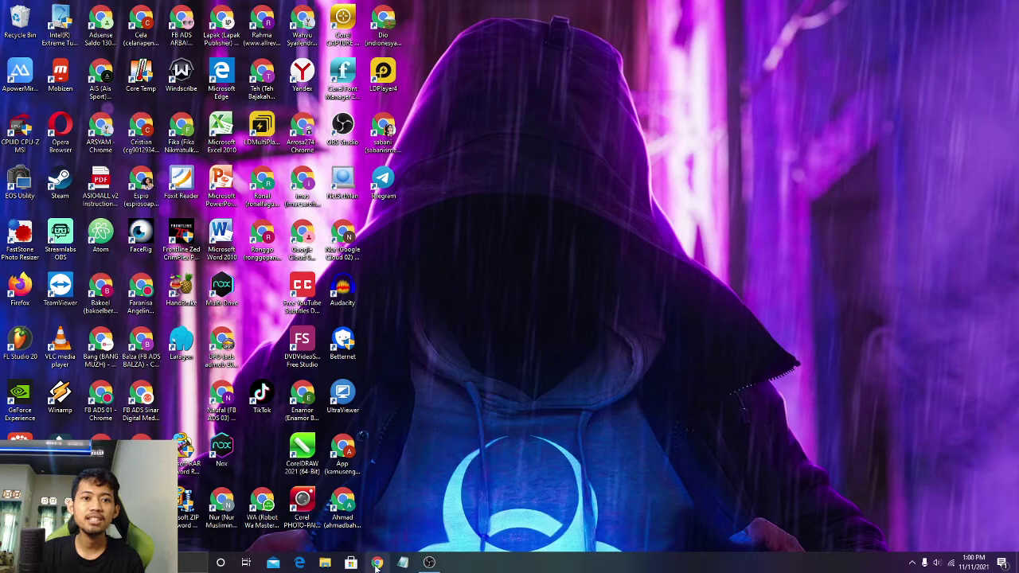
{"action": "scroll", "coordinate": [547, 299], "scroll_direction": "down", "scroll_amount": 3}
{"action": "scroll", "coordinate": [547, 300], "scroll_direction": "down", "scroll_amount": 5}
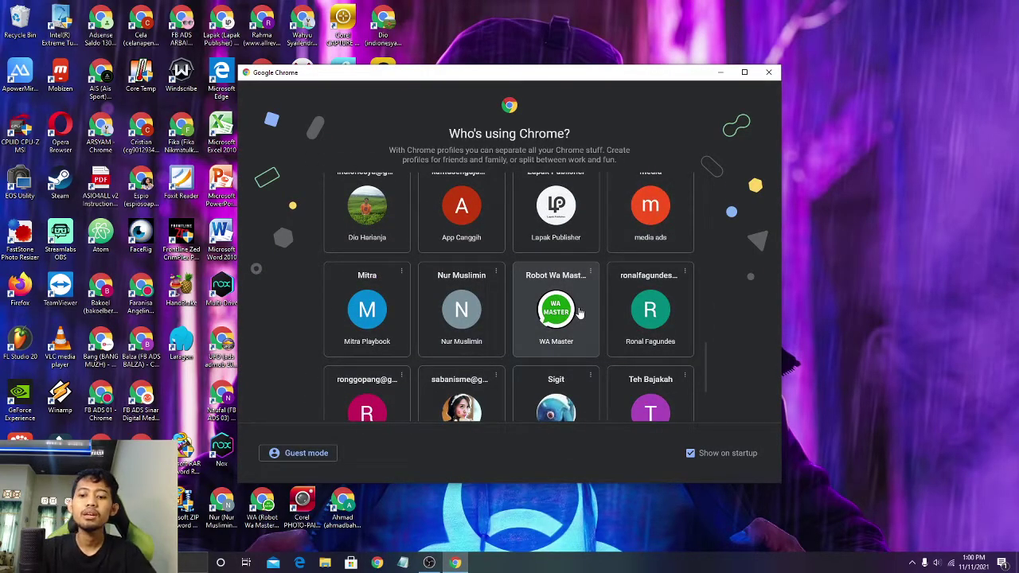
{"action": "scroll", "coordinate": [580, 313], "scroll_direction": "down", "scroll_amount": 2}
{"action": "scroll", "coordinate": [573, 315], "scroll_direction": "up", "scroll_amount": 5}
{"action": "scroll", "coordinate": [570, 317], "scroll_direction": "up", "scroll_amount": 5}
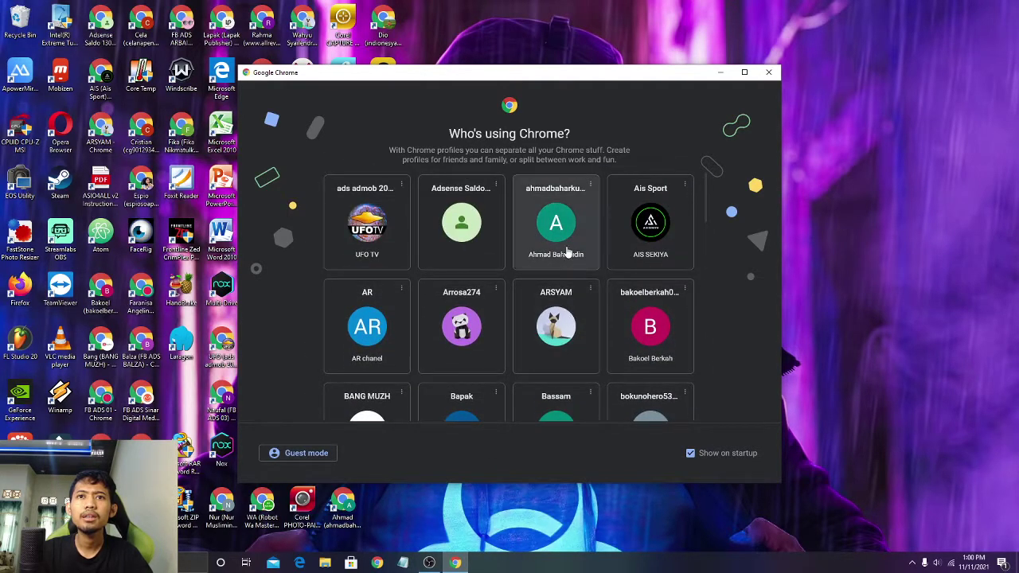
{"action": "scroll", "coordinate": [567, 257], "scroll_direction": "down", "scroll_amount": 6}
{"action": "scroll", "coordinate": [566, 263], "scroll_direction": "down", "scroll_amount": 5}
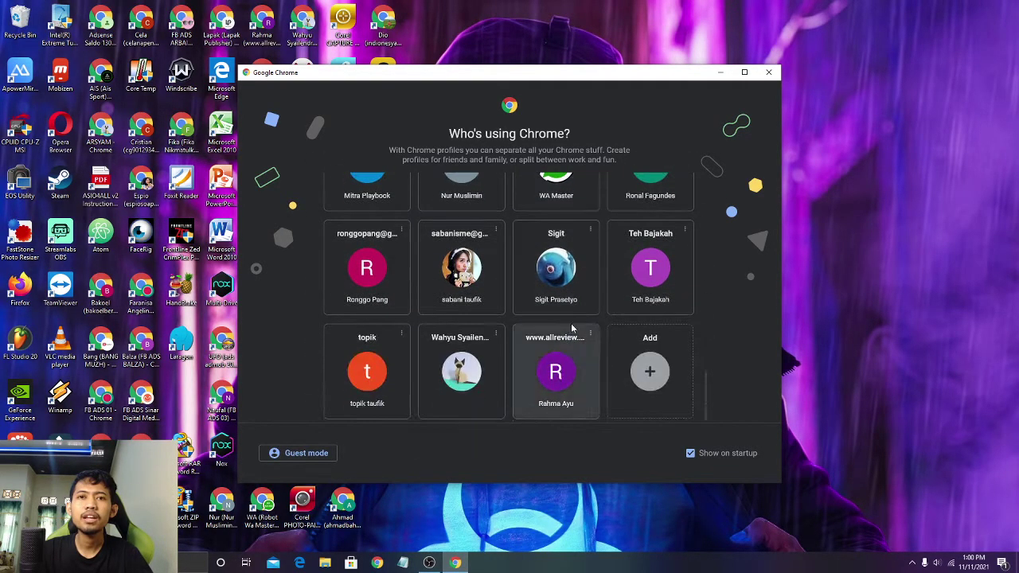
{"action": "scroll", "coordinate": [570, 280], "scroll_direction": "up", "scroll_amount": 1}
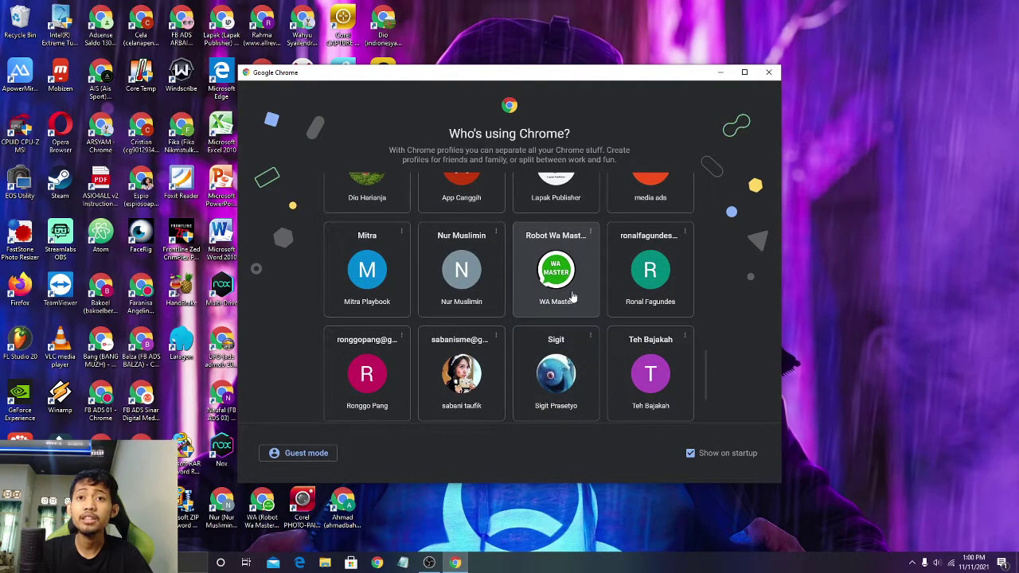
{"action": "scroll", "coordinate": [571, 296], "scroll_direction": "up", "scroll_amount": 6}
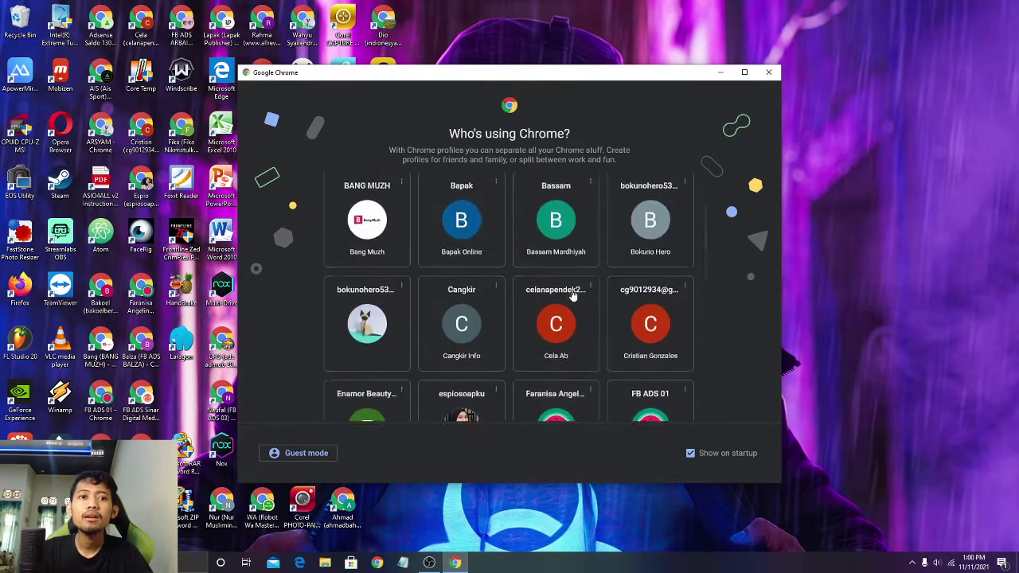
{"action": "left_click", "coordinate": [460, 550]}
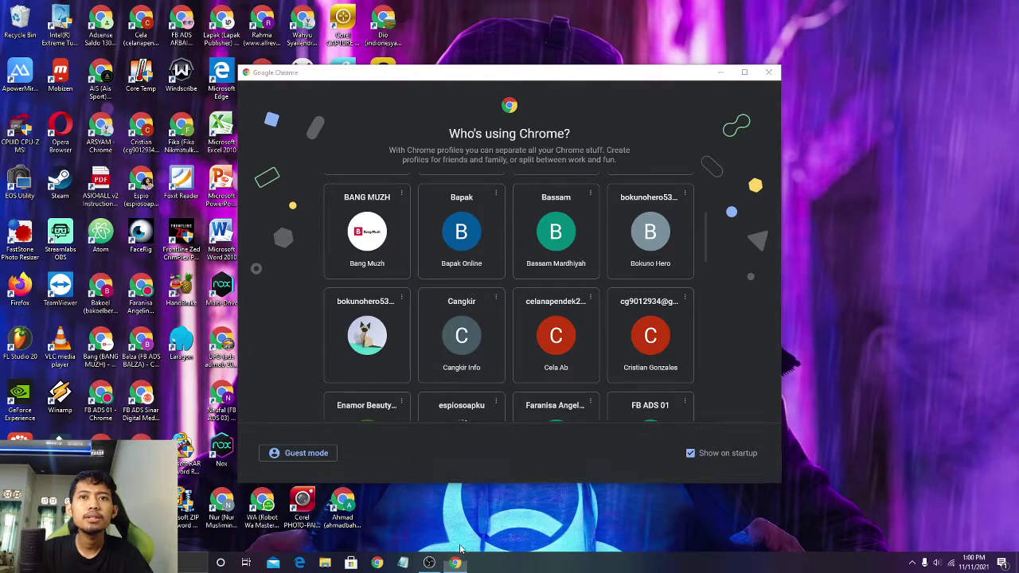
{"action": "scroll", "coordinate": [621, 377], "scroll_direction": "down", "scroll_amount": 1}
{"action": "scroll", "coordinate": [606, 375], "scroll_direction": "up", "scroll_amount": 3}
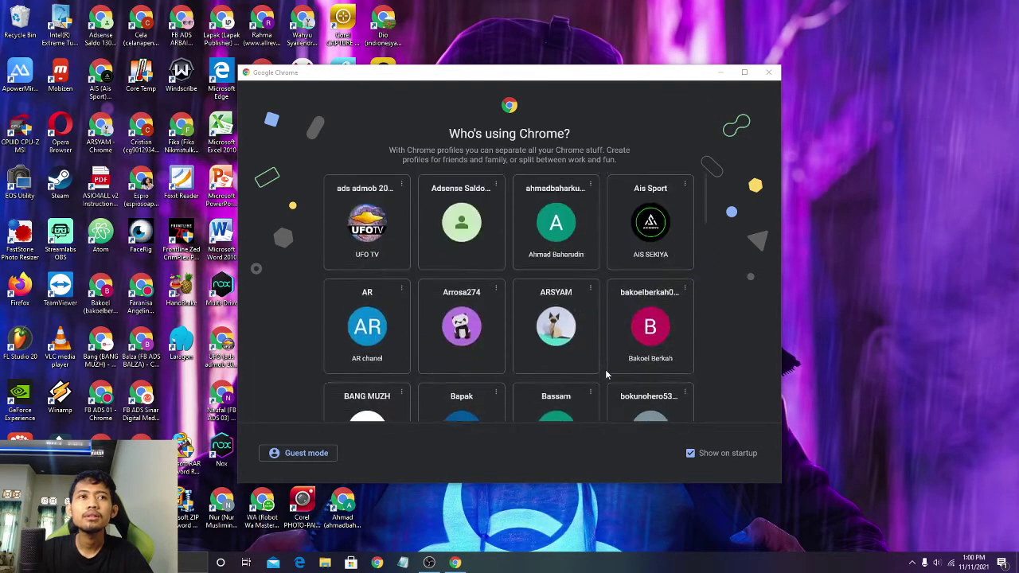
{"action": "scroll", "coordinate": [565, 358], "scroll_direction": "down", "scroll_amount": 3}
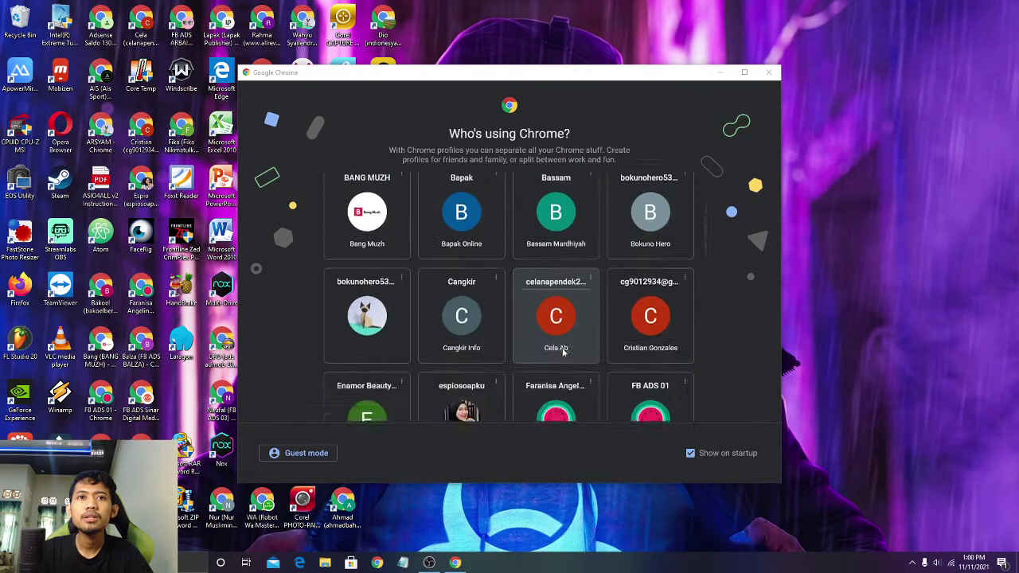
{"action": "scroll", "coordinate": [568, 356], "scroll_direction": "up", "scroll_amount": 1}
{"action": "left_click", "coordinate": [367, 219]}
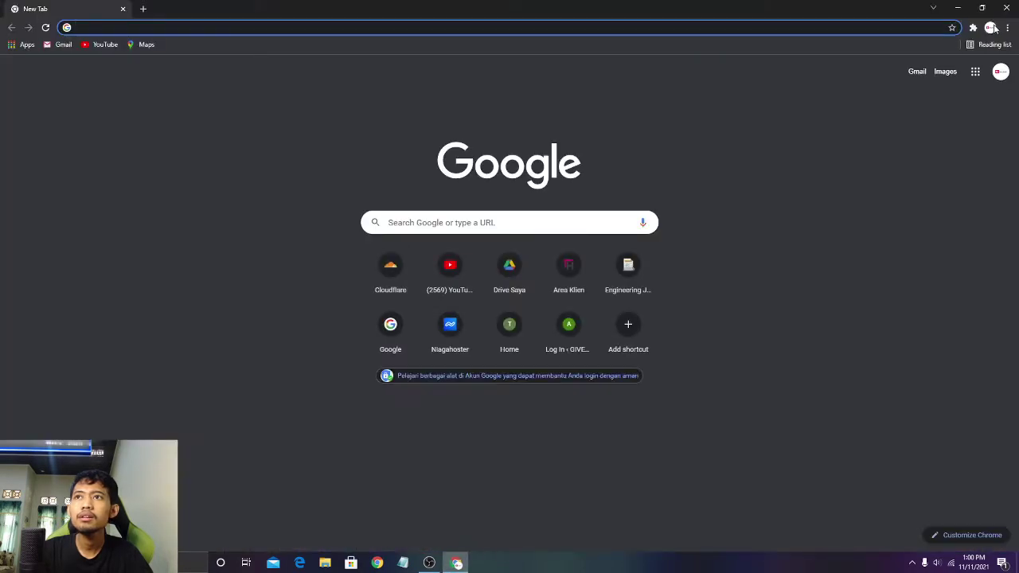
- Copy the e-mail address shown in the profile avatar's account panel, then close the panel
{"action": "left_click", "coordinate": [1001, 73]}
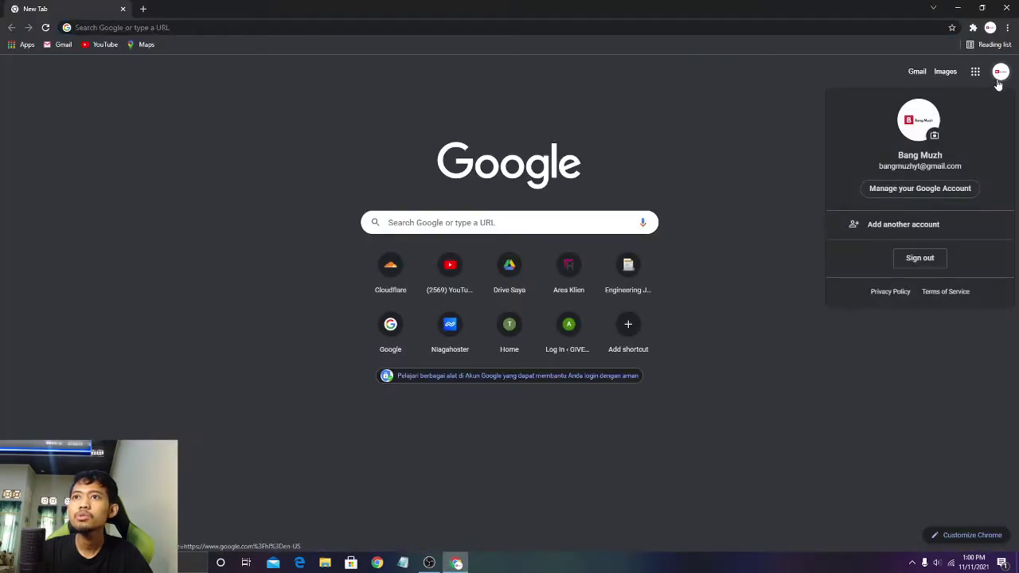
{"action": "left_click_drag", "start_coordinate": [872, 165], "coordinate": [972, 166]}
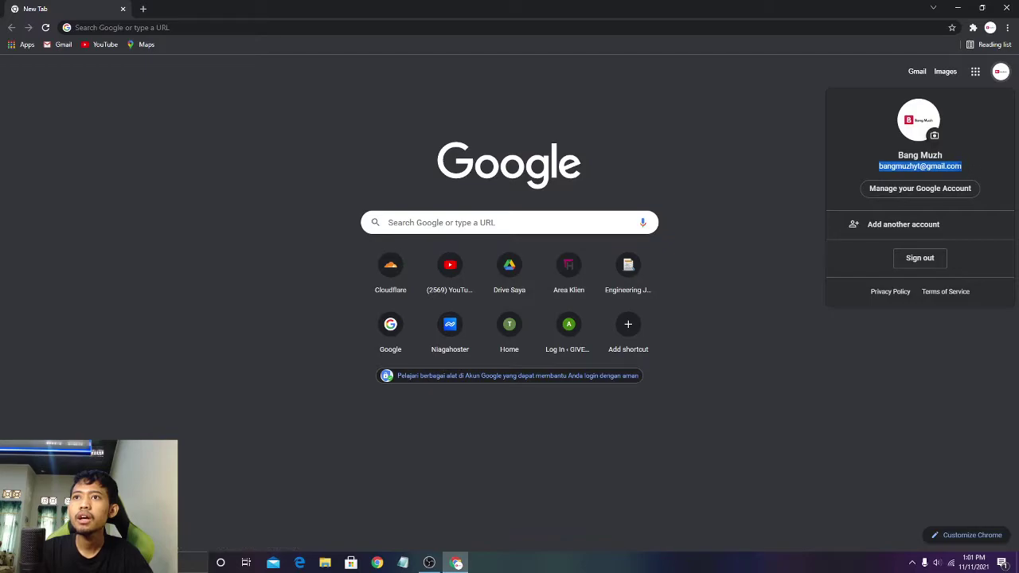
{"action": "right_click", "coordinate": [946, 166]}
{"action": "left_click", "coordinate": [953, 173]}
{"action": "left_click", "coordinate": [326, 394]}
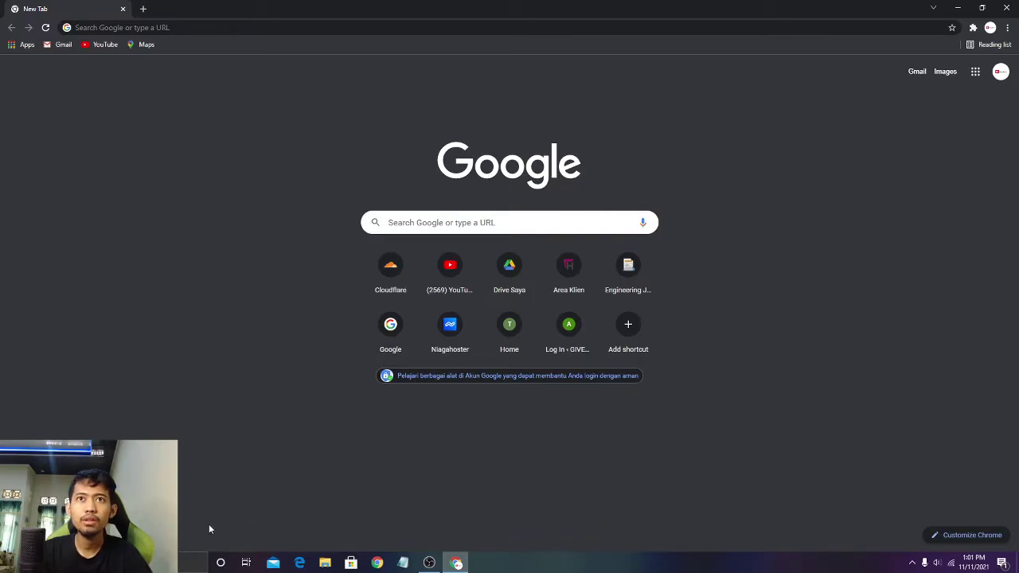
- Search Windows for 'firefox' and launch the Firefox best match
{"action": "left_click", "coordinate": [193, 564]}
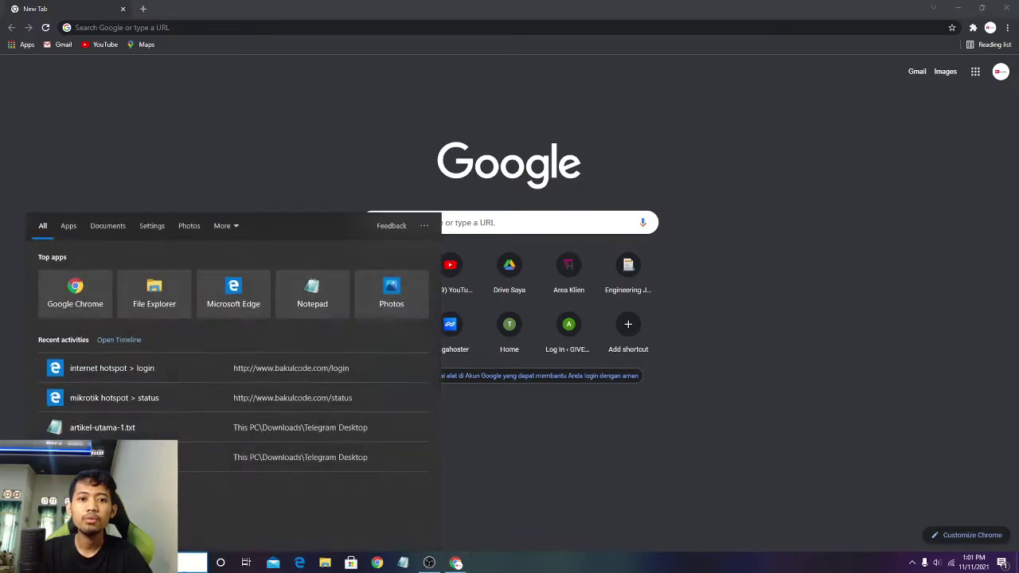
{"action": "type", "text": "firefox"}
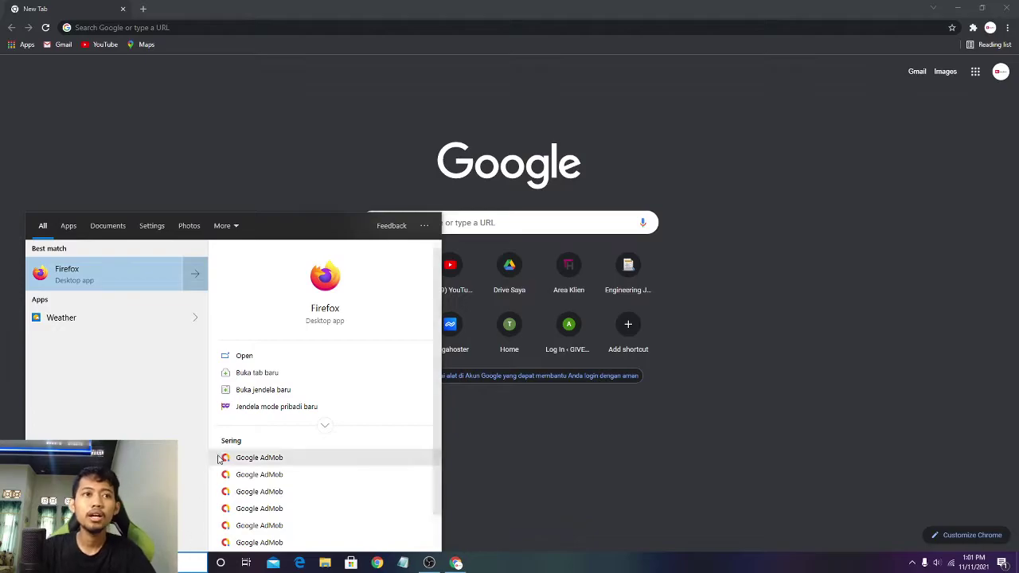
{"action": "left_click", "coordinate": [125, 277]}
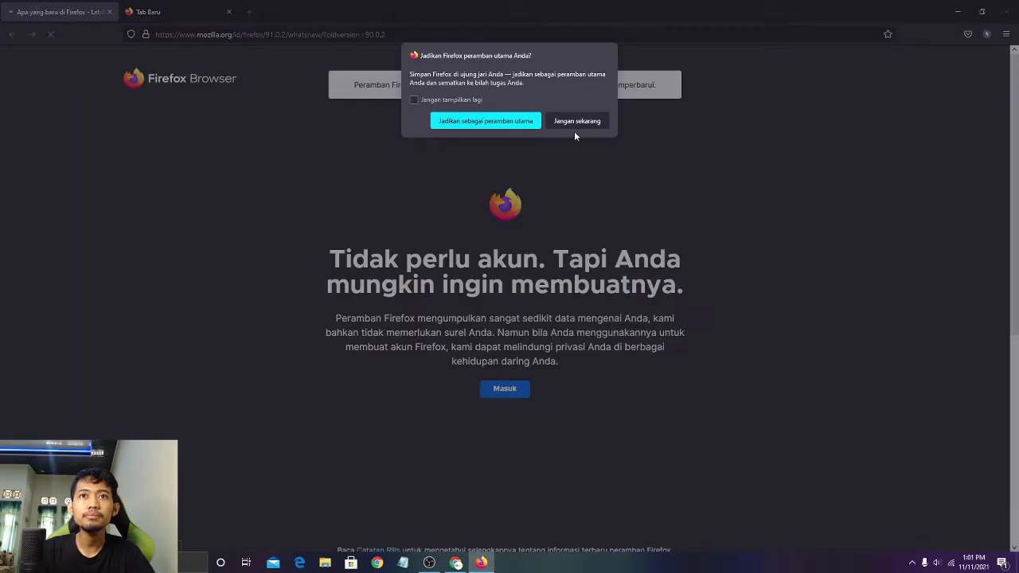
- Decline making Firefox the default browser and go to google.com
{"action": "left_click", "coordinate": [577, 121]}
{"action": "key", "text": "ctrl+l"}
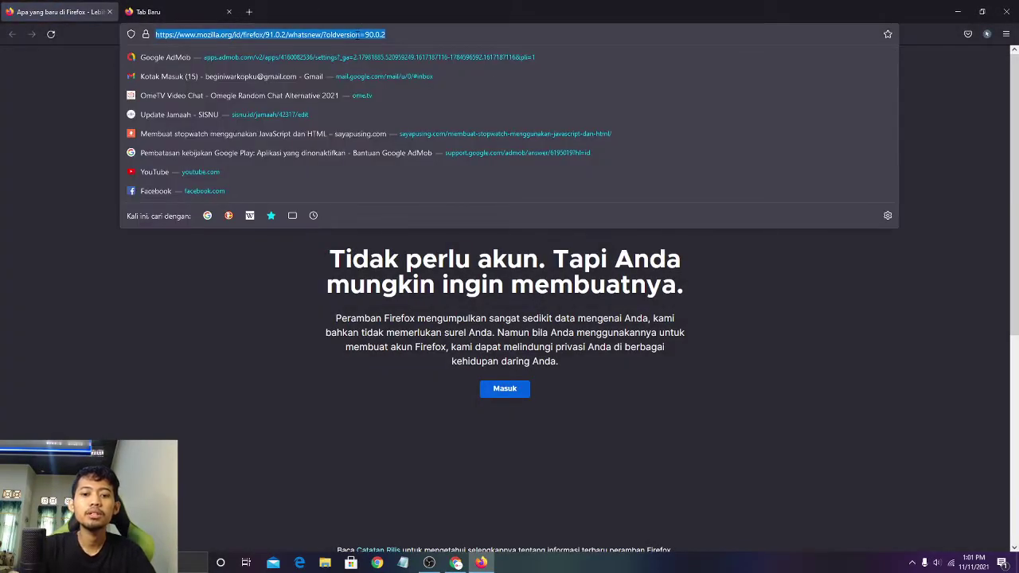
{"action": "type", "text": "googl"}
{"action": "key", "text": "BackSpace"}
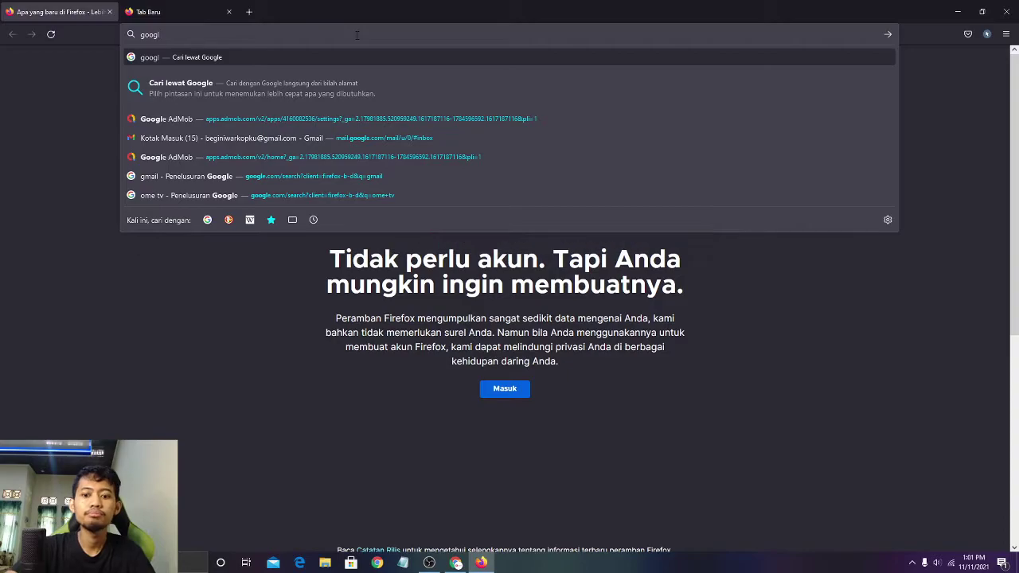
{"action": "type", "text": "e"}
{"action": "key", "text": "Return"}
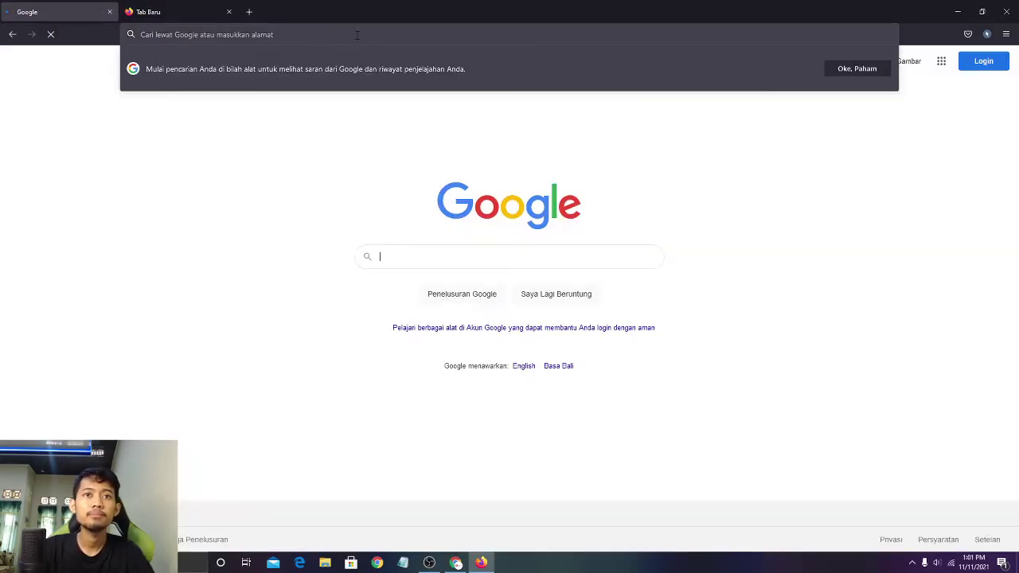
- Search Google for 'byet.host'
{"action": "left_click", "coordinate": [880, 69]}
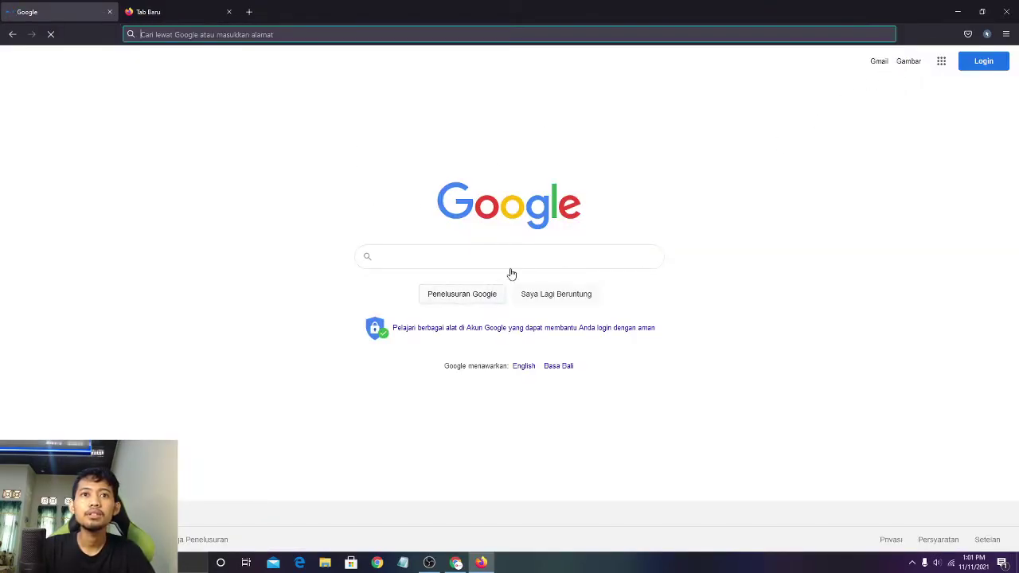
{"action": "left_click", "coordinate": [521, 255]}
{"action": "type", "text": "bye"}
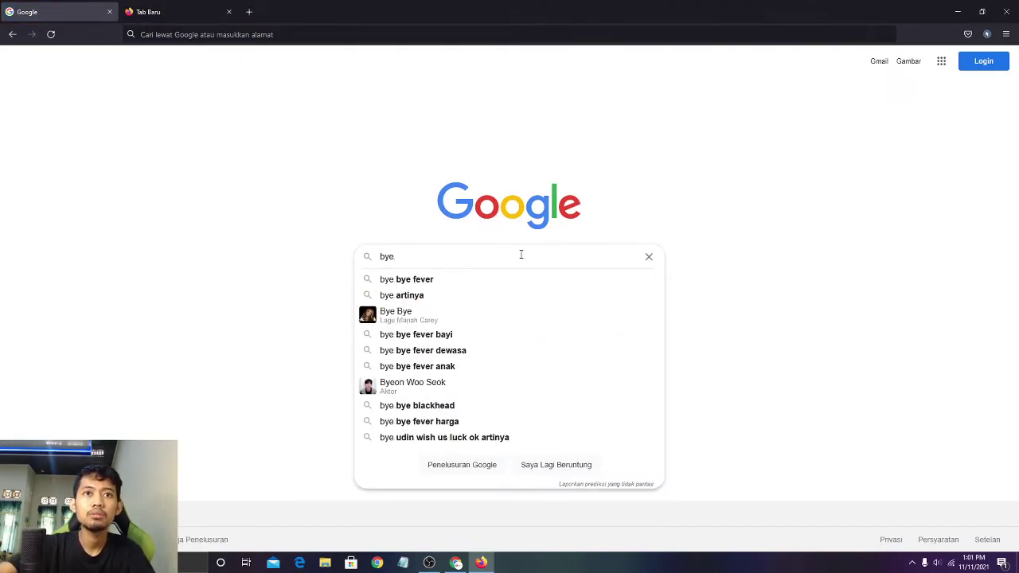
{"action": "type", "text": "t.host"}
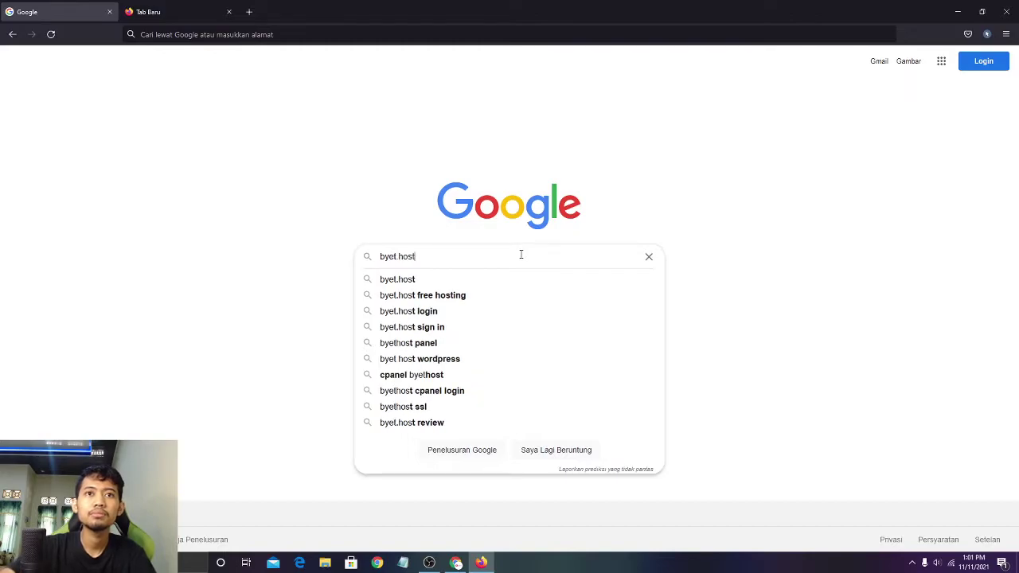
{"action": "key", "text": "Return"}
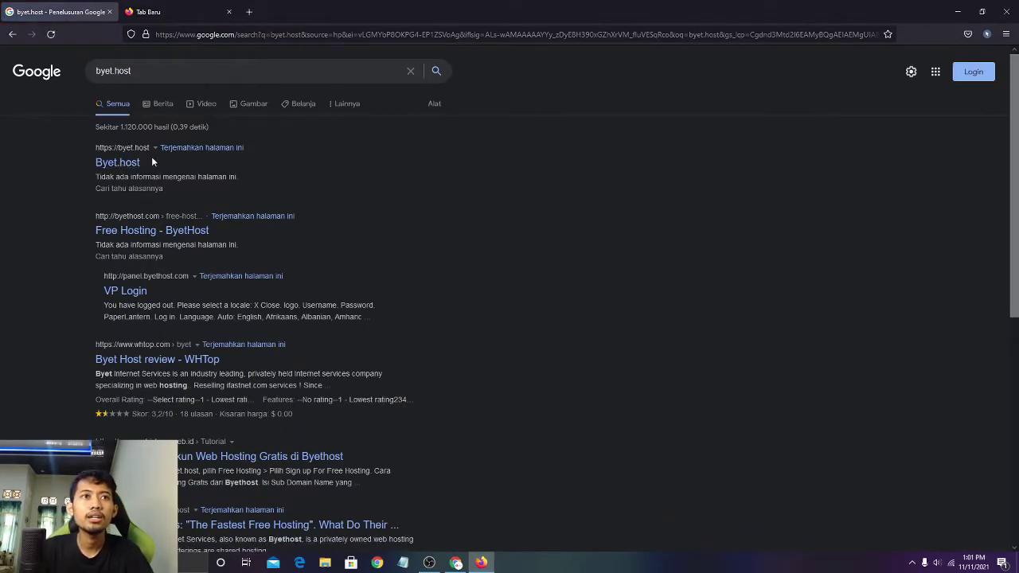
- Open Byet.host from the results, go to its free hosting signup, and focus the Sub Domain Name field
{"action": "left_click", "coordinate": [127, 163]}
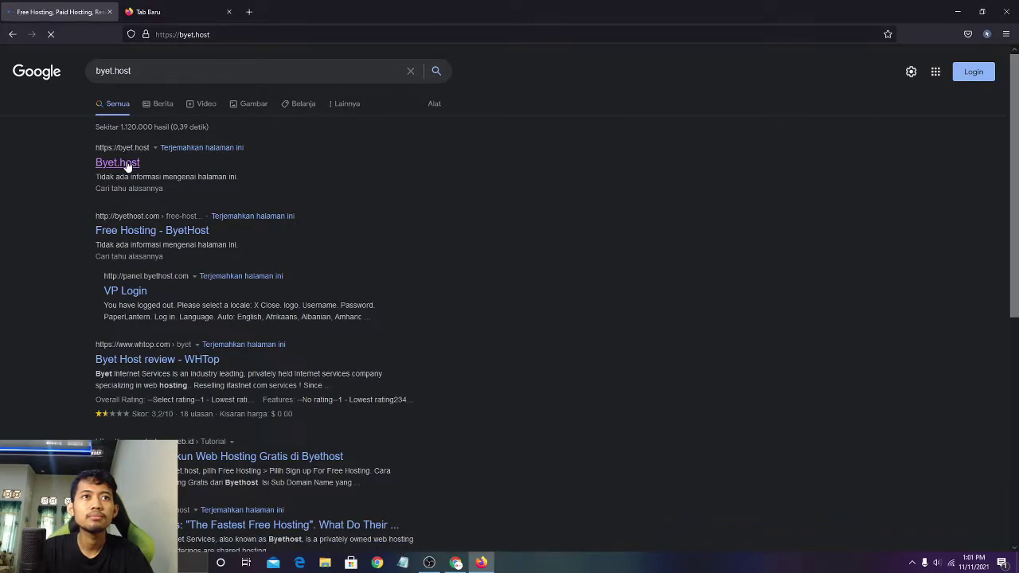
{"action": "left_click", "coordinate": [230, 12]}
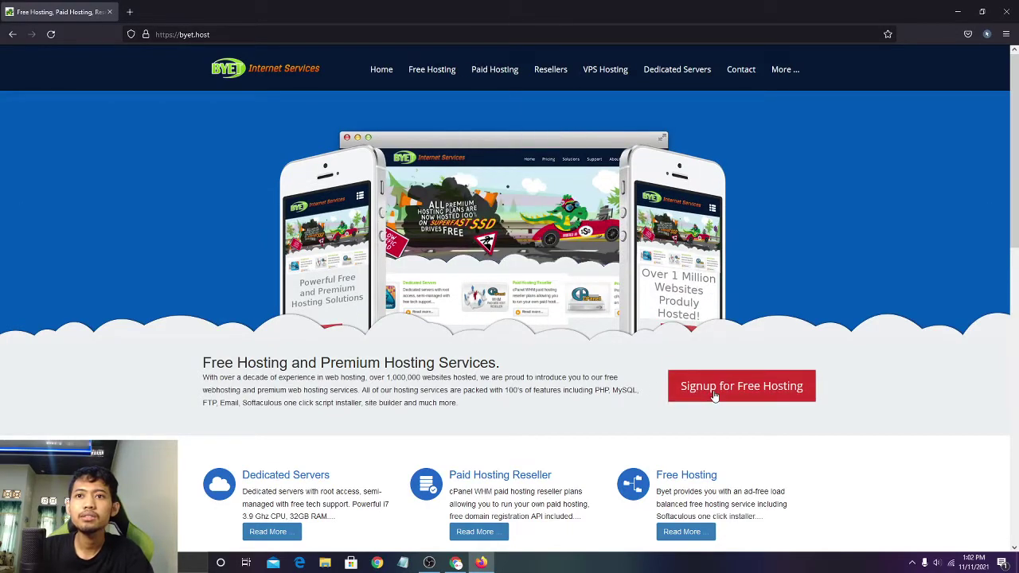
{"action": "left_click", "coordinate": [714, 395]}
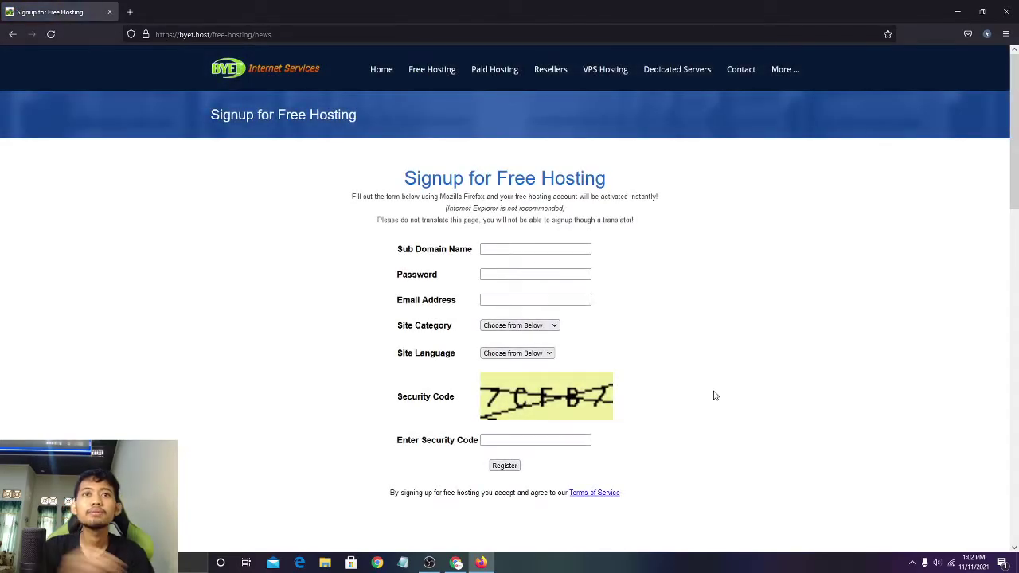
{"action": "left_click_drag", "start_coordinate": [395, 249], "coordinate": [427, 249]}
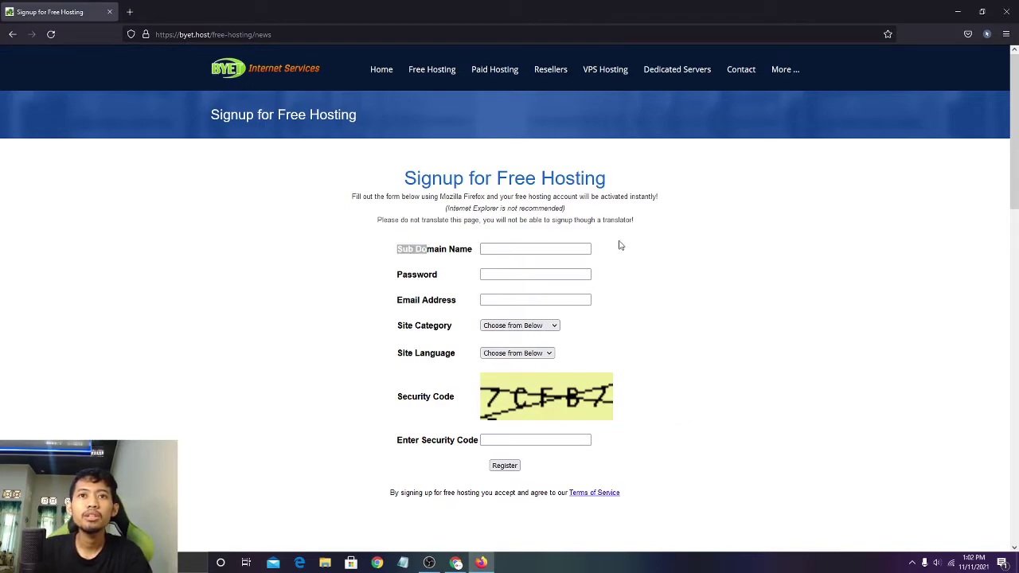
{"action": "left_click", "coordinate": [527, 249]}
{"action": "left_click", "coordinate": [527, 250]}
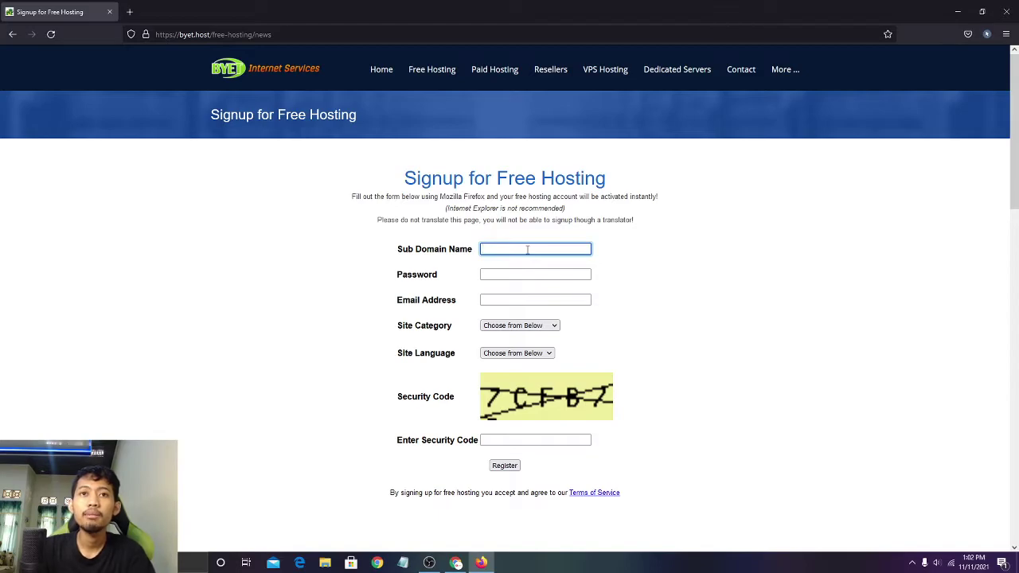
{"action": "left_click", "coordinate": [410, 231]}
- Enter 'bangmuzh.byethost.com' in a new tab's address bar, then return to the signup tab
{"action": "left_click", "coordinate": [130, 12]}
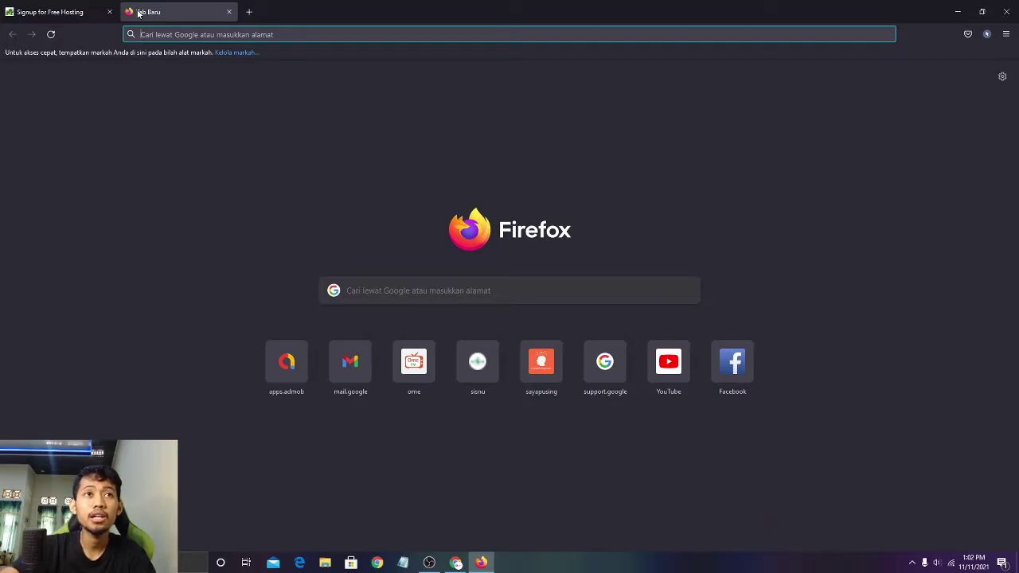
{"action": "type", "text": "bangmuzh/"}
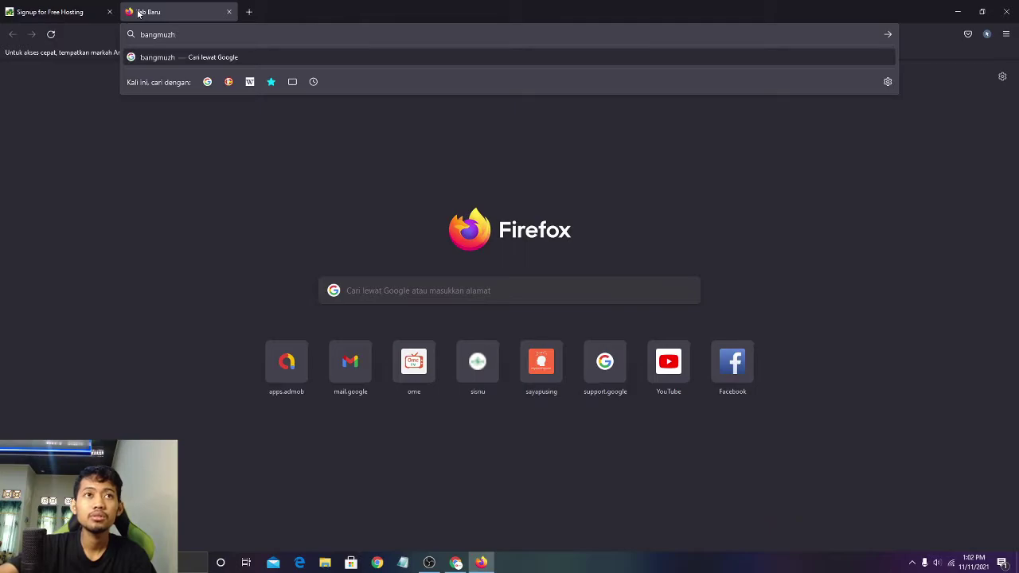
{"action": "key", "text": "BackSpace"}
{"action": "type", "text": ".b"}
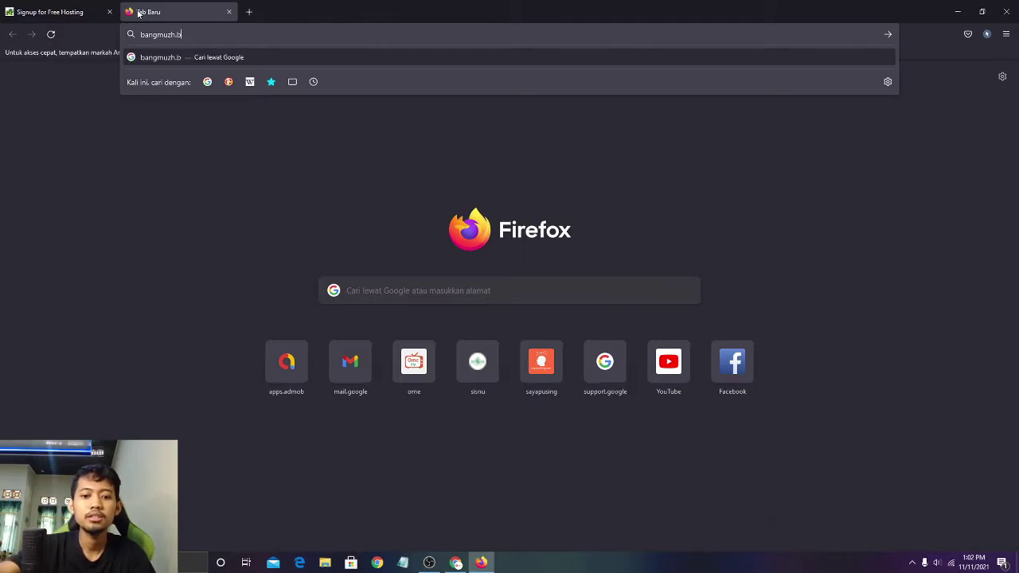
{"action": "type", "text": "yethos"}
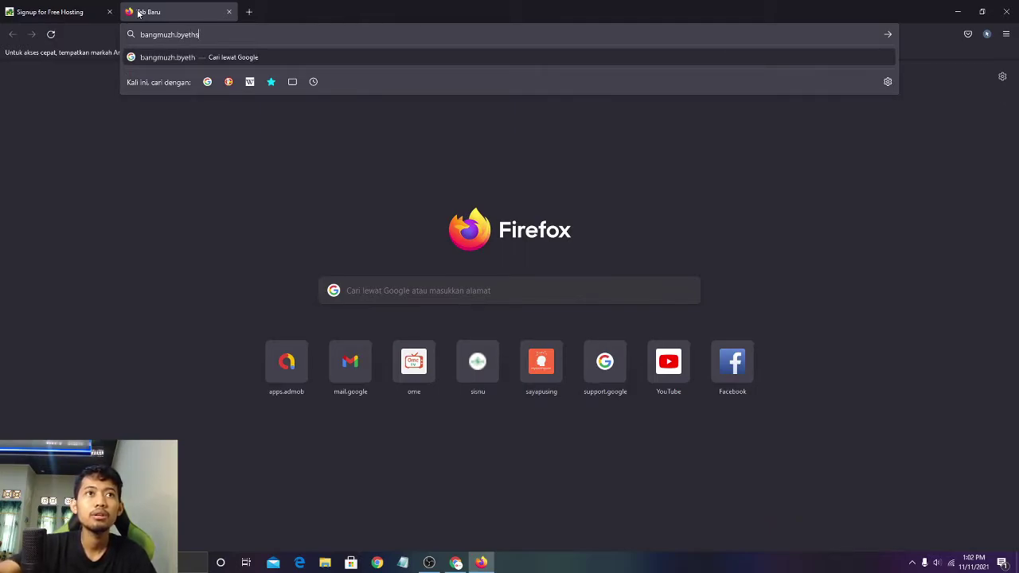
{"action": "type", "text": "t.com"}
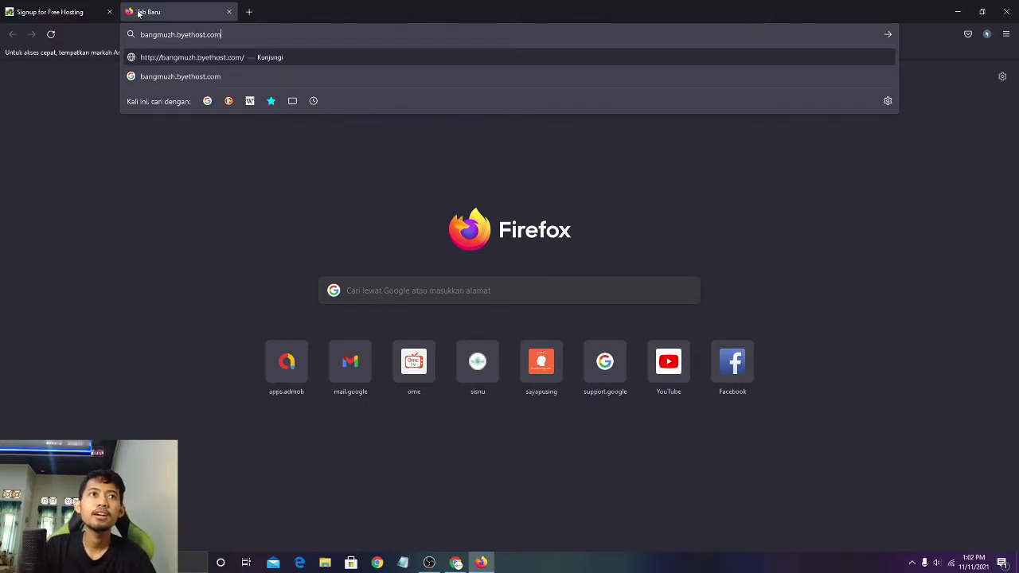
{"action": "left_click_drag", "start_coordinate": [223, 34], "coordinate": [103, 35]}
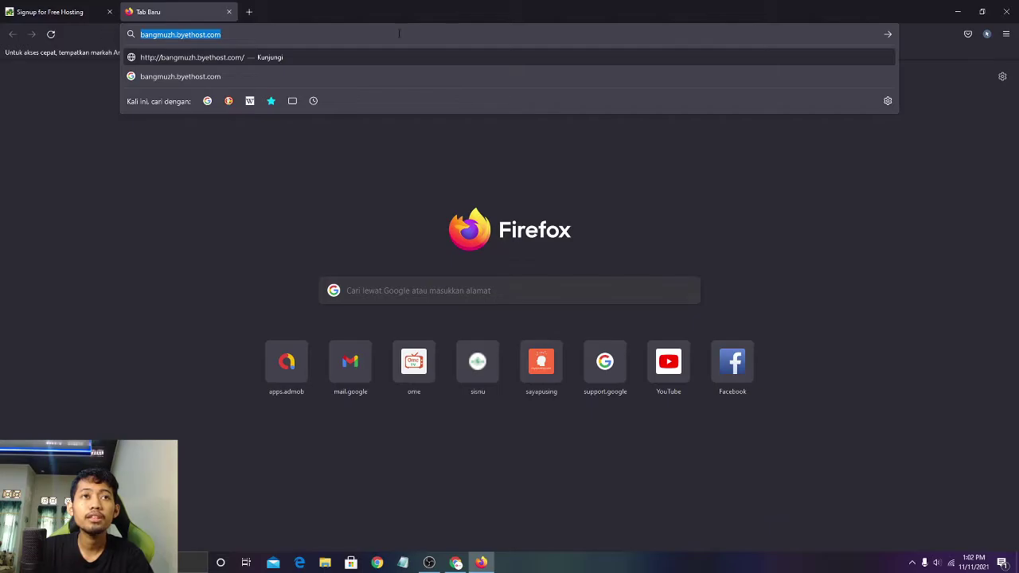
{"action": "left_click", "coordinate": [47, 12]}
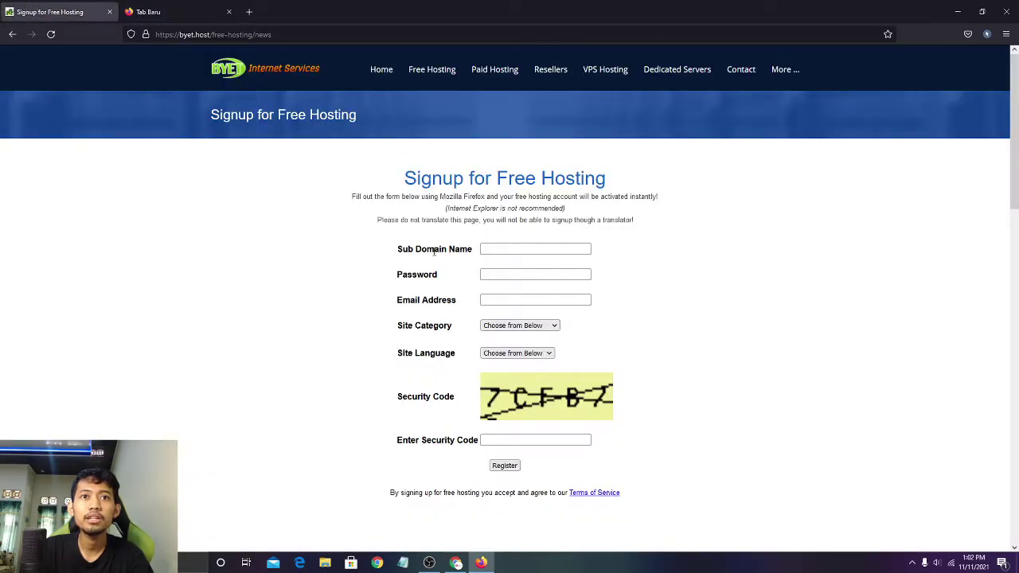
- Fill in Sub Domain Name 'bangmuzh' and a chosen account password
{"action": "left_click", "coordinate": [141, 10]}
{"action": "double_click", "coordinate": [170, 34]}
{"action": "left_click", "coordinate": [79, 12]}
{"action": "left_click", "coordinate": [515, 252]}
{"action": "type", "text": "bangmuzh"}
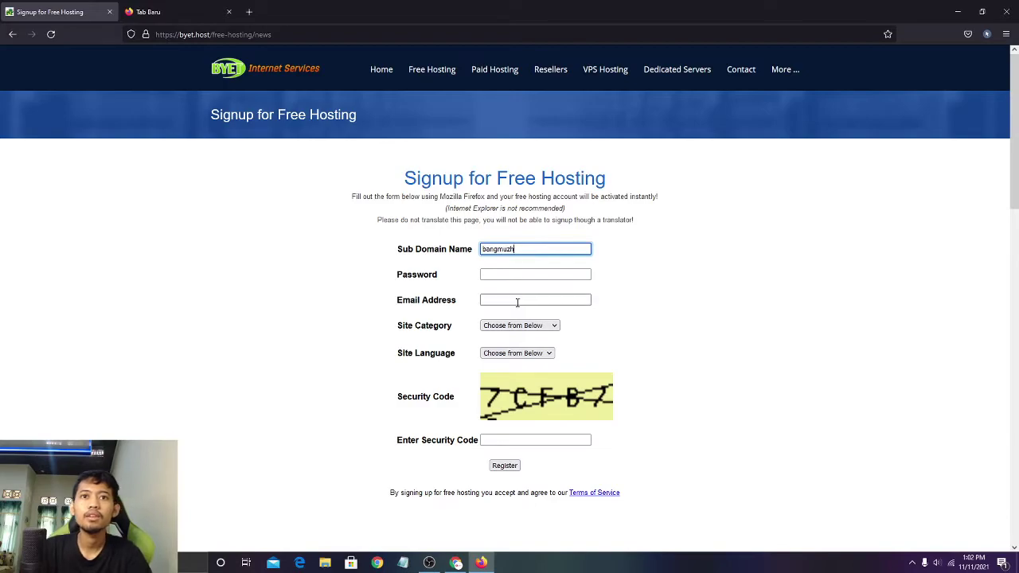
{"action": "left_click", "coordinate": [530, 274]}
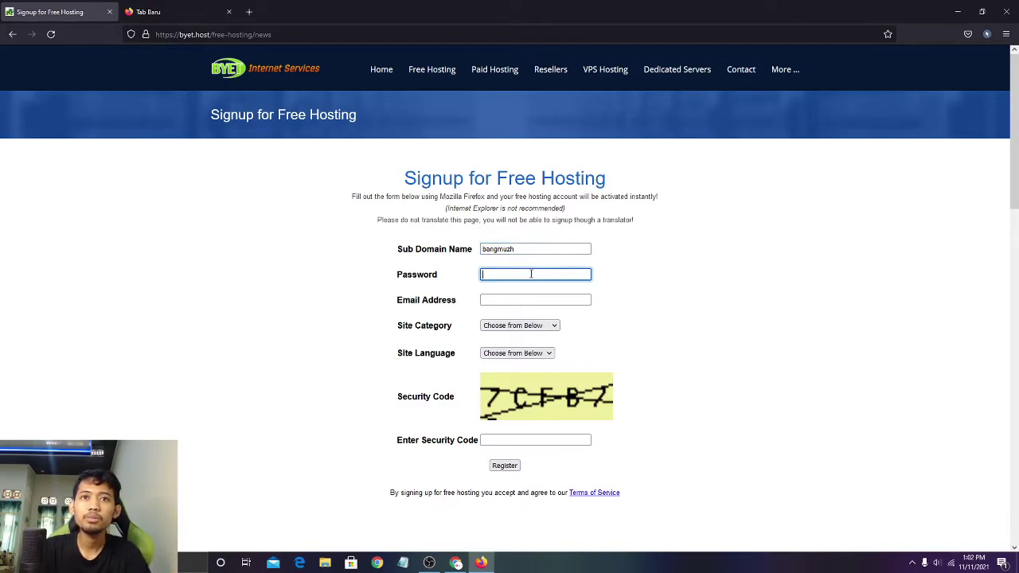
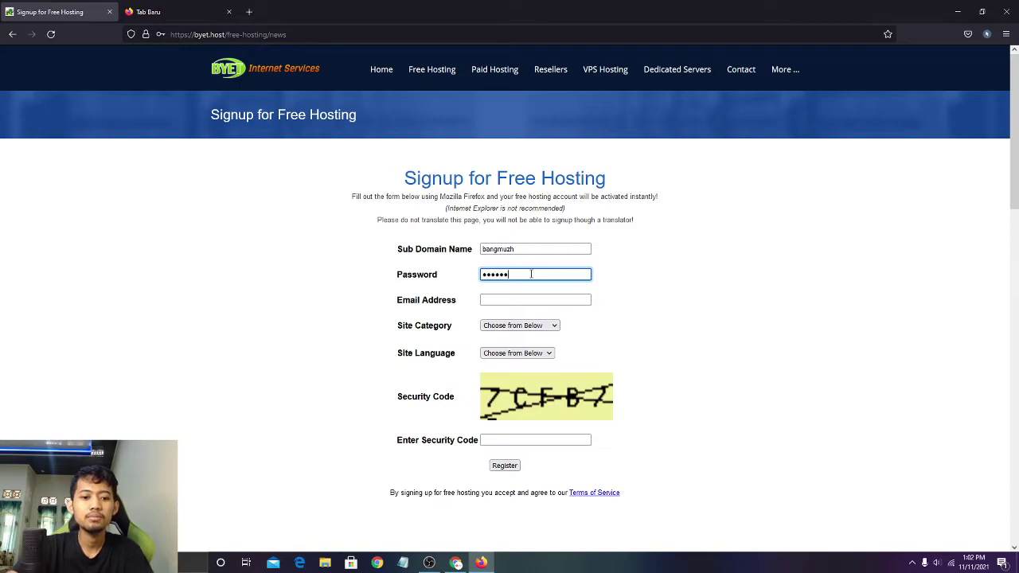
- Paste the copied e-mail address and choose Personal category and English language
{"action": "left_click", "coordinate": [539, 301]}
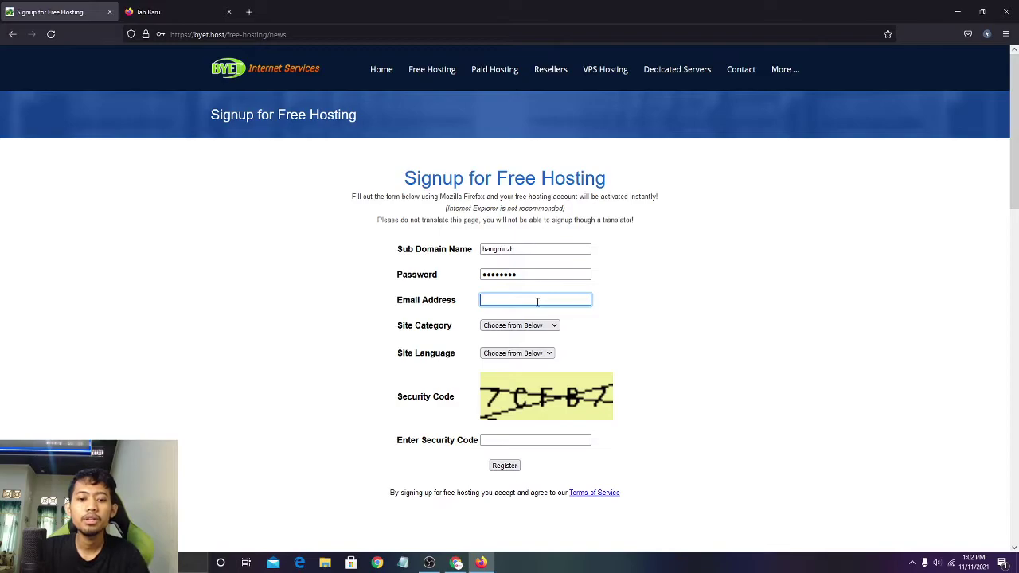
{"action": "key", "text": "ctrl+v"}
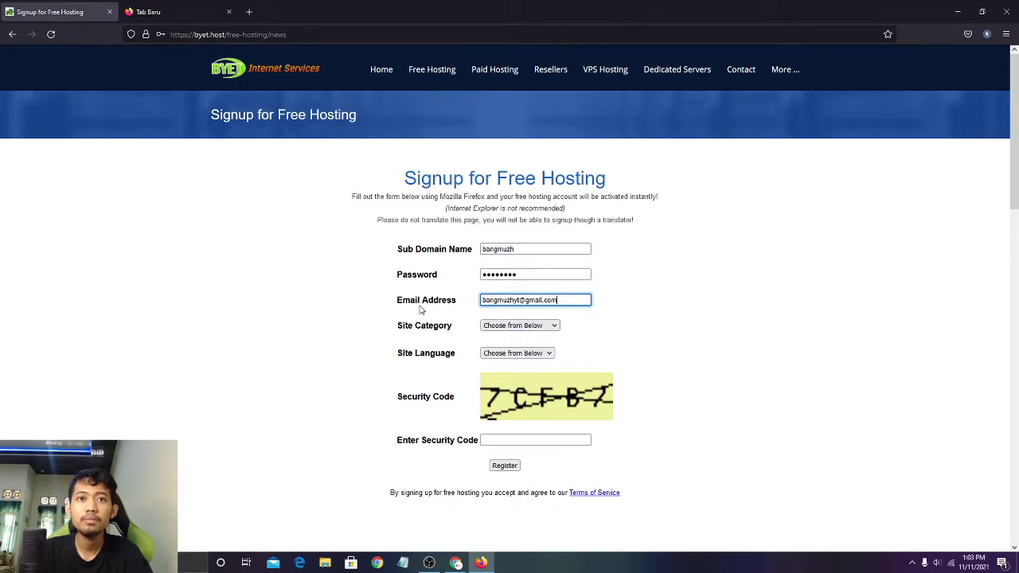
{"action": "left_click", "coordinate": [505, 326]}
{"action": "left_click", "coordinate": [514, 354]}
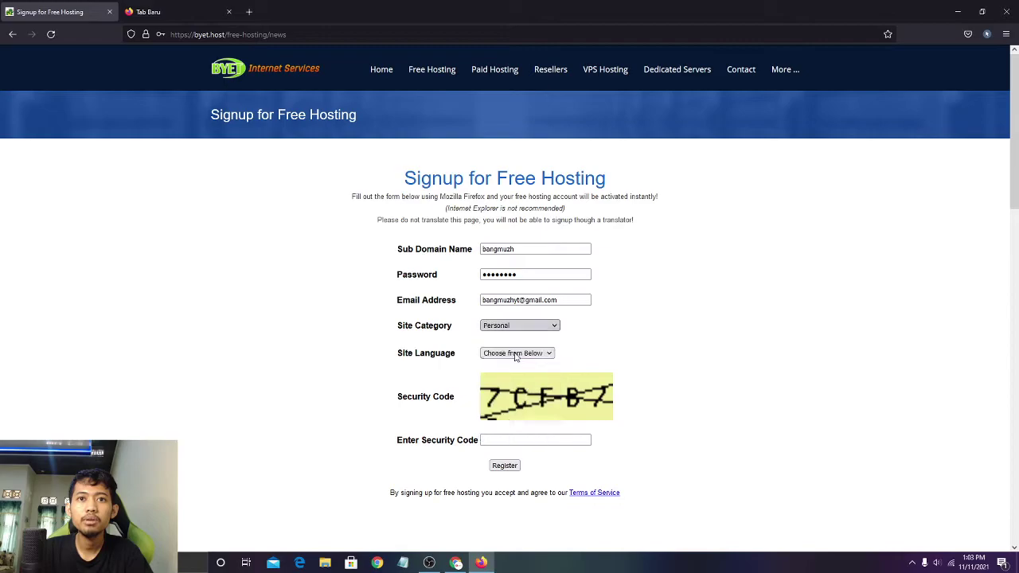
{"action": "left_click", "coordinate": [513, 353]}
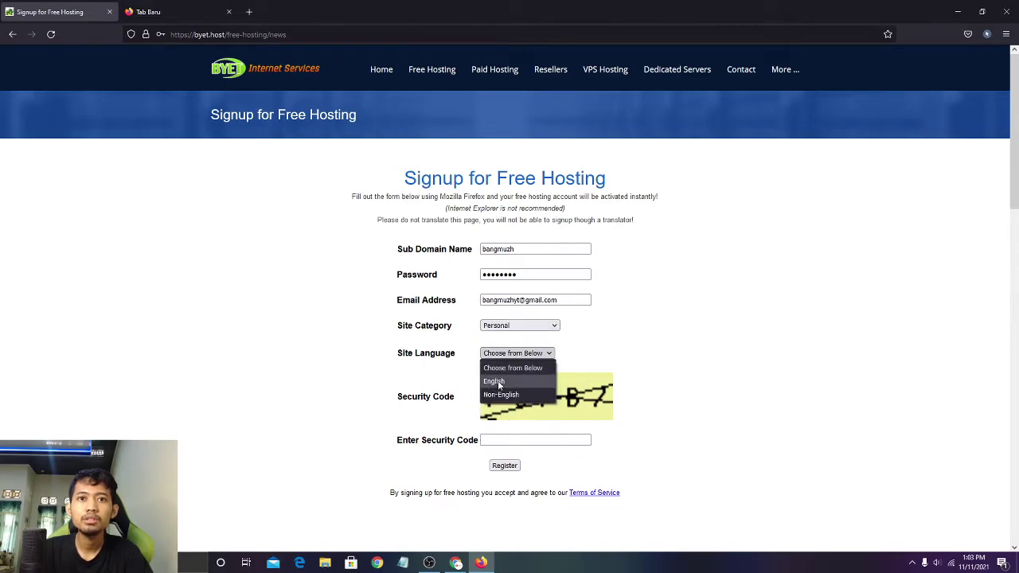
{"action": "left_click", "coordinate": [499, 382]}
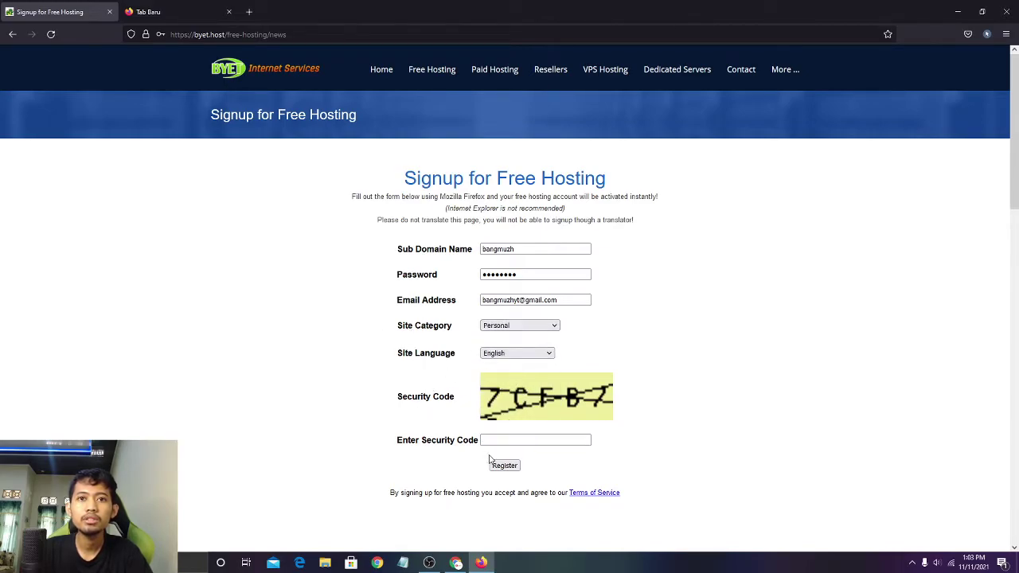
- Enter the displayed security code and submit the registration
{"action": "left_click", "coordinate": [516, 438]}
{"action": "type", "text": "7cfb"}
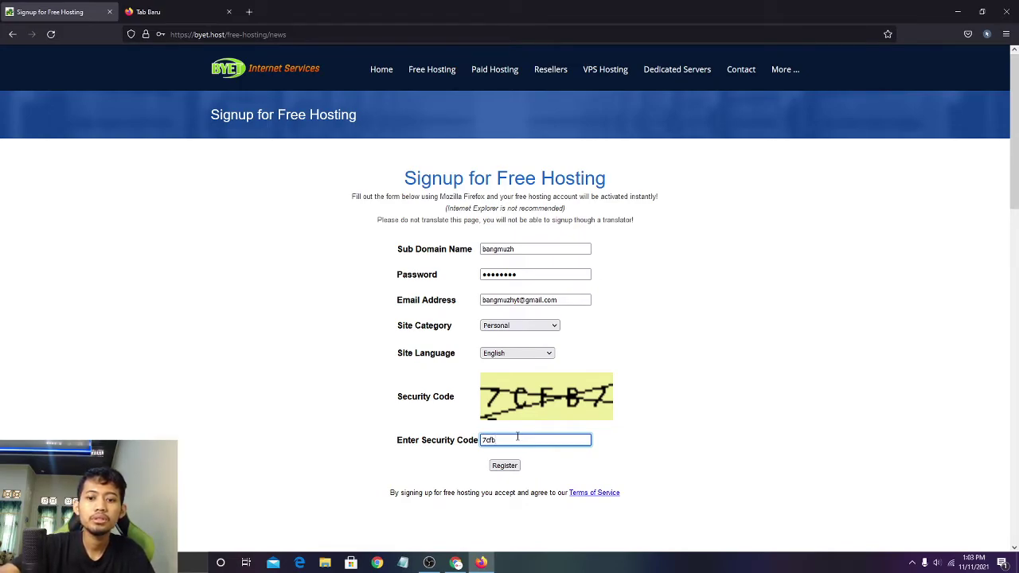
{"action": "type", "text": "7"}
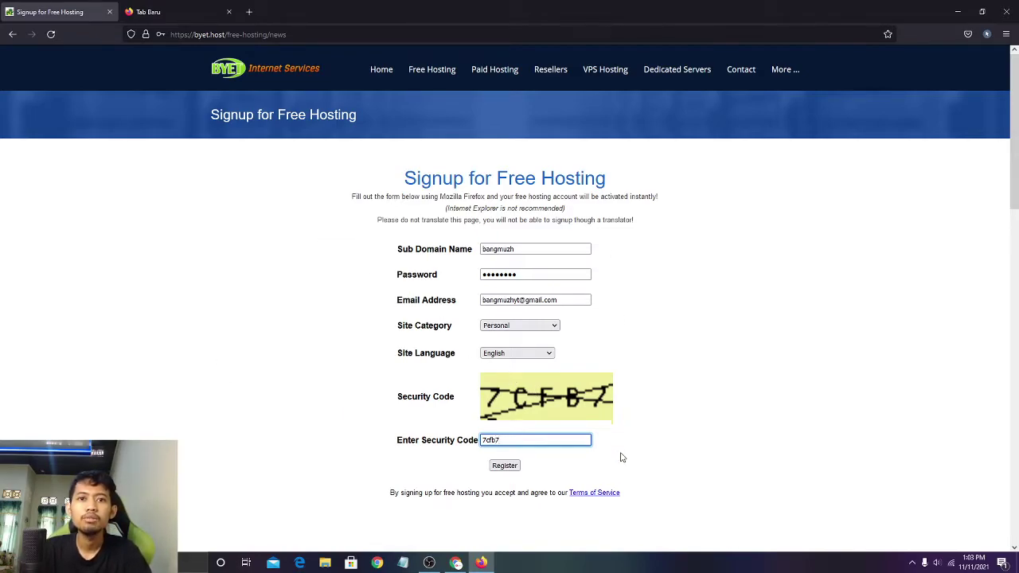
{"action": "left_click", "coordinate": [514, 467]}
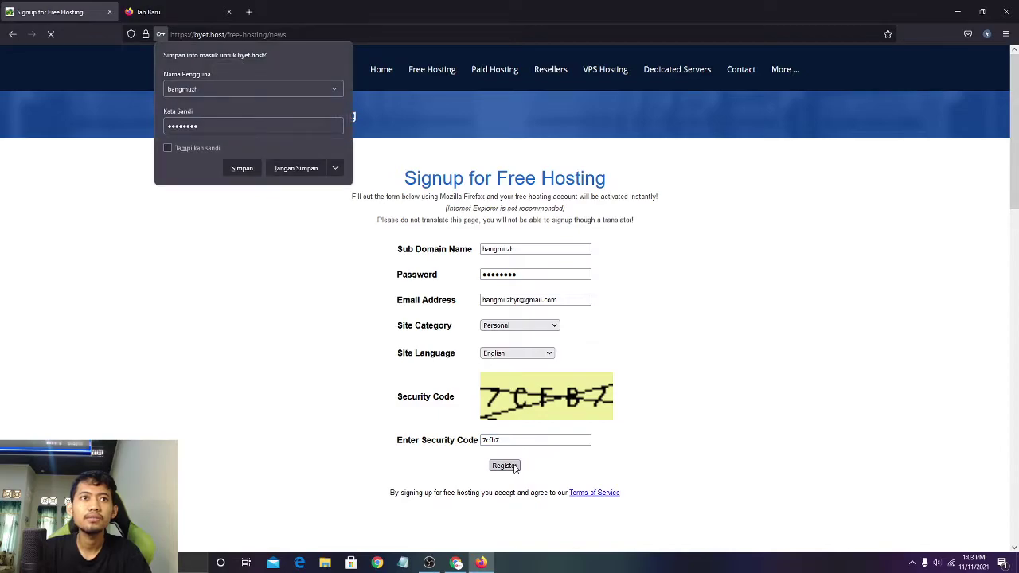
{"action": "left_click", "coordinate": [241, 170]}
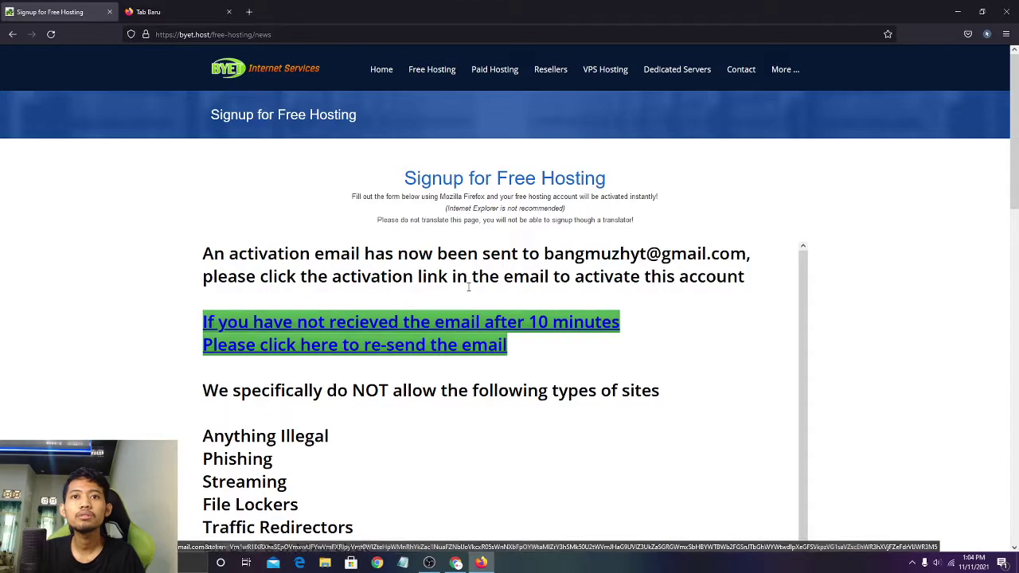
{"action": "scroll", "coordinate": [446, 263], "scroll_direction": "down", "scroll_amount": 1}
{"action": "scroll", "coordinate": [393, 364], "scroll_direction": "down", "scroll_amount": 10}
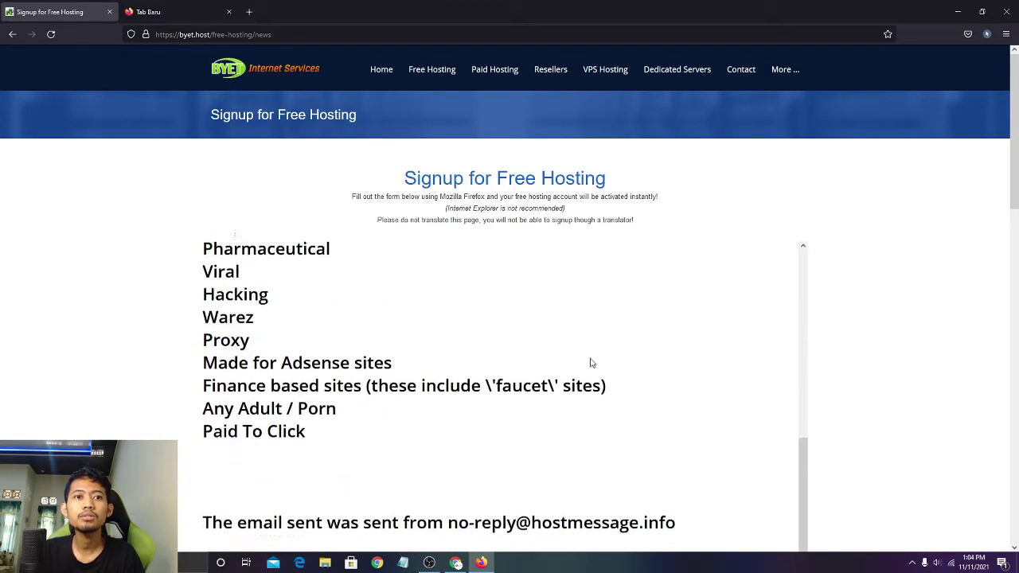
{"action": "left_click", "coordinate": [378, 563]}
{"action": "scroll", "coordinate": [536, 319], "scroll_direction": "down", "scroll_amount": 3}
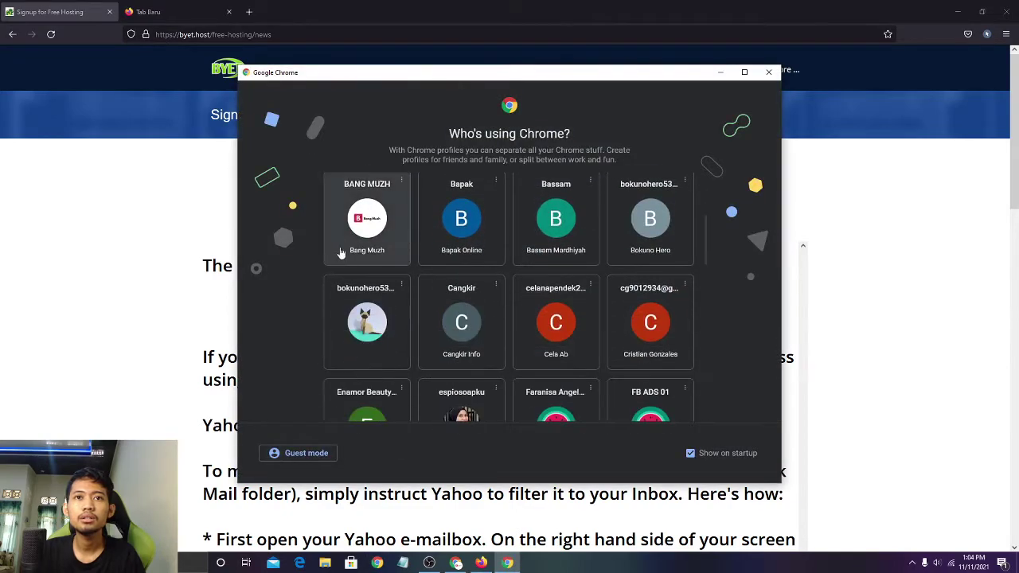
- Open Chrome under the user's profile and go to Gmail
{"action": "left_click", "coordinate": [357, 257]}
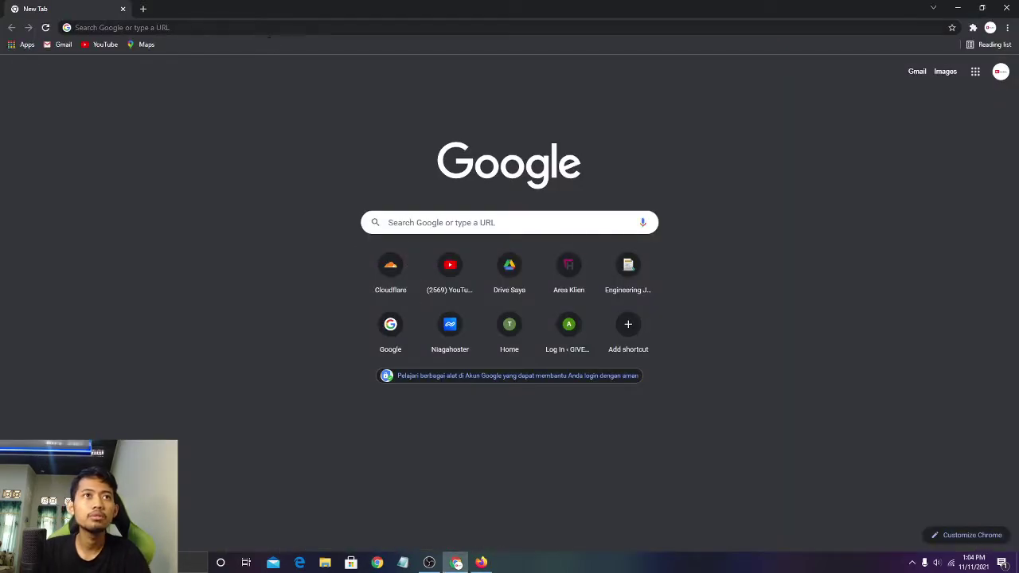
{"action": "left_click", "coordinate": [293, 27]}
{"action": "type", "text": "gmail.com"}
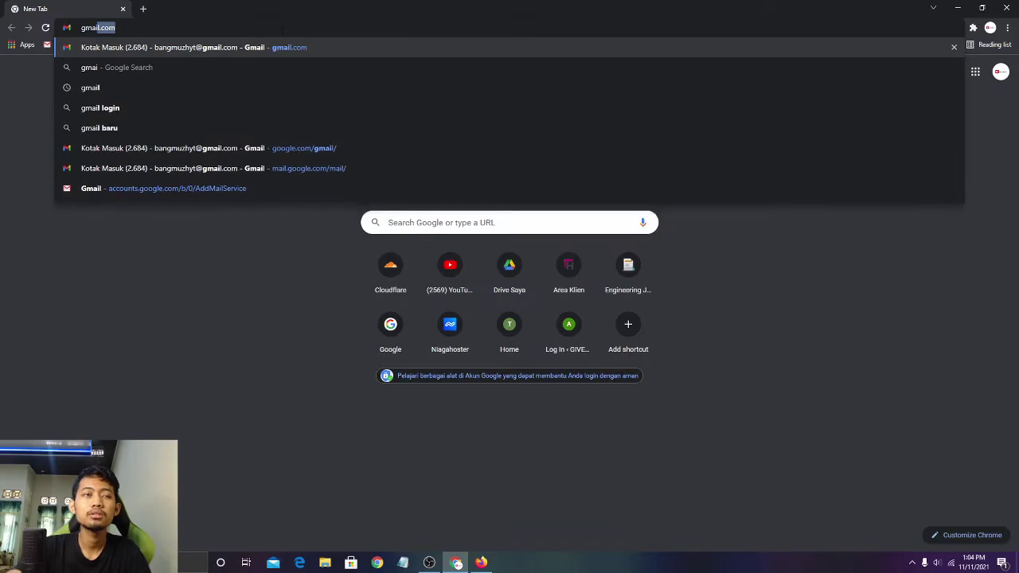
{"action": "key", "text": "Return"}
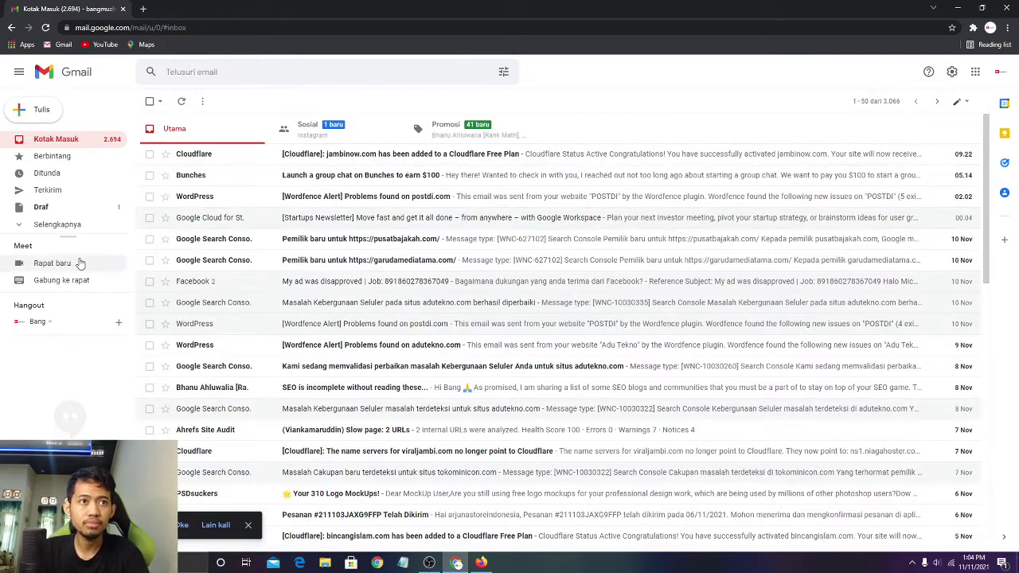
- Open the 'Action required to activate hosting account' e-mail in the Spam folder
{"action": "left_click", "coordinate": [83, 223]}
{"action": "scroll", "coordinate": [113, 192], "scroll_direction": "down", "scroll_amount": 1}
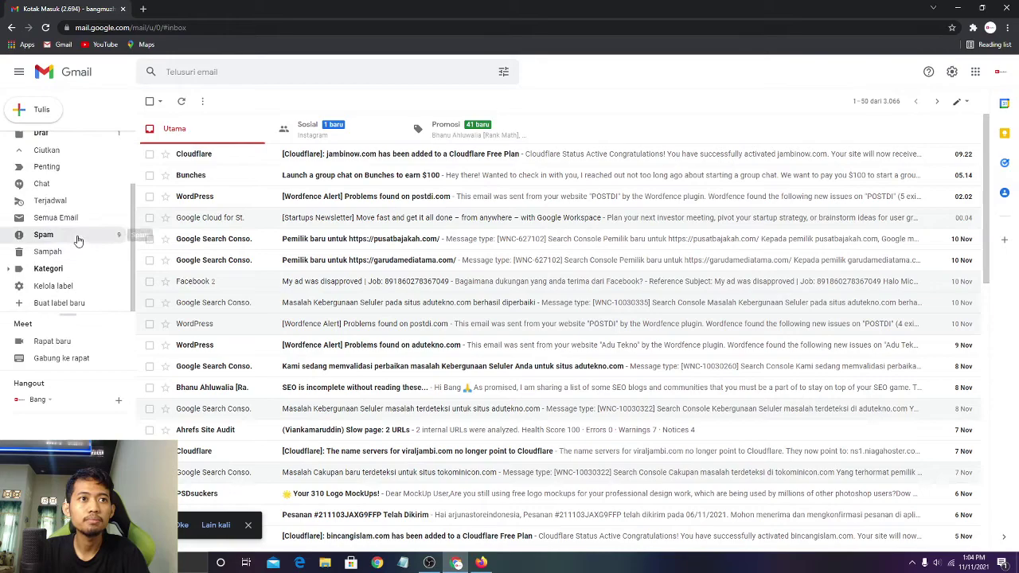
{"action": "left_click", "coordinate": [79, 239]}
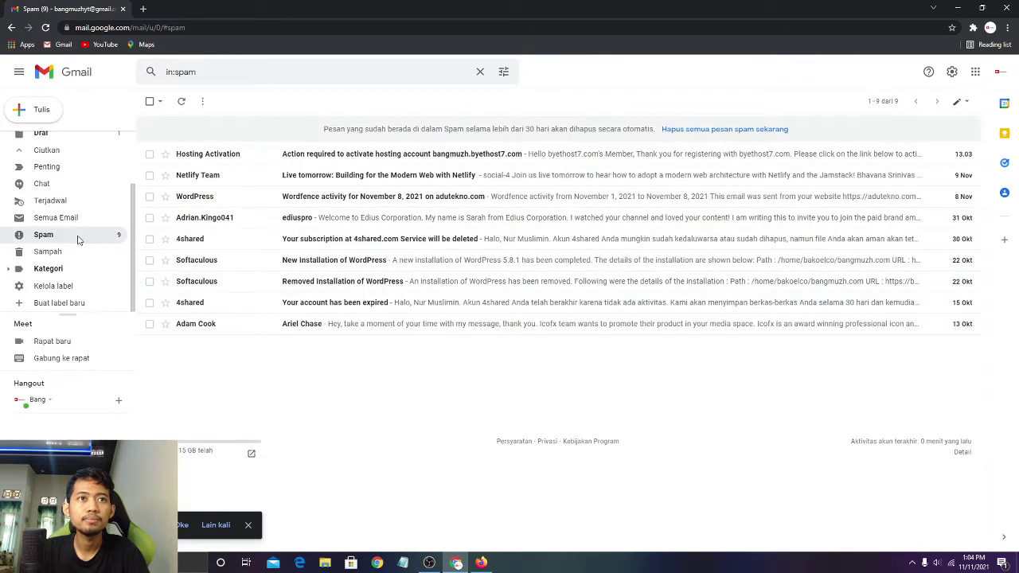
{"action": "left_click", "coordinate": [435, 155]}
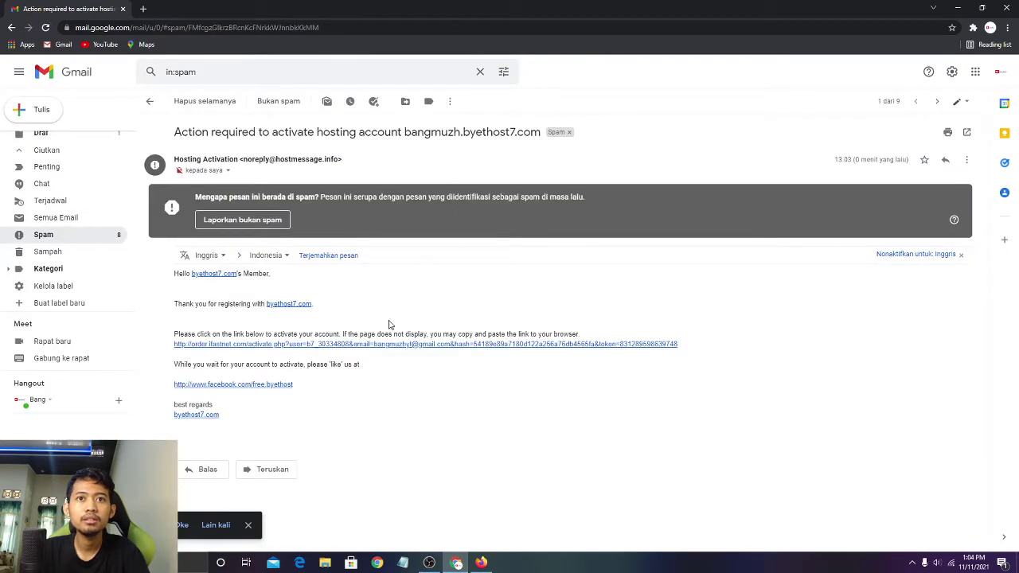
- Follow the e-mail's activation link to reach the Account Order Confirmation page
{"action": "left_click", "coordinate": [355, 345]}
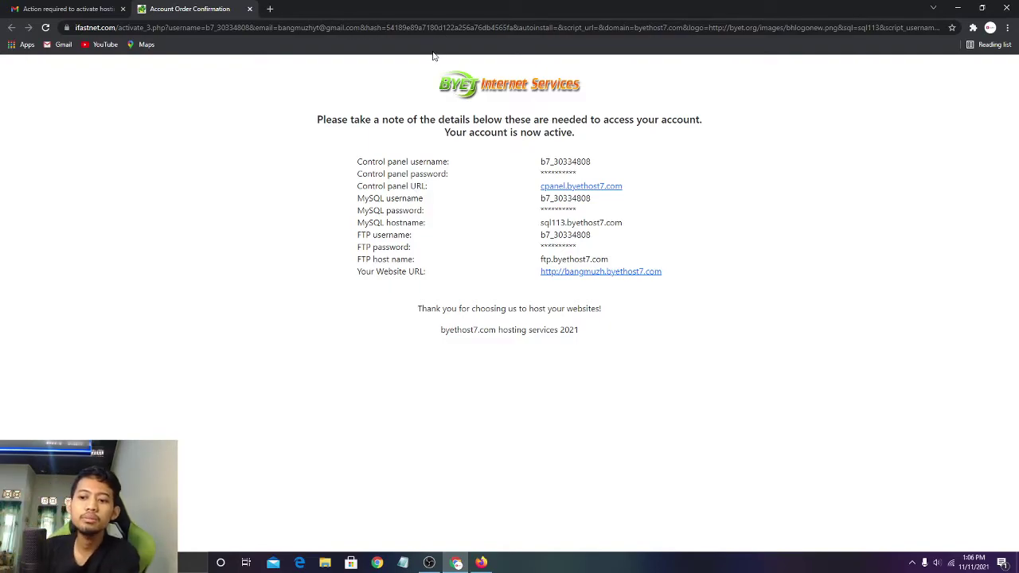
- Capture the account details area with Lightshot and save it as Screenshot_7.png
{"action": "key", "text": "Print"}
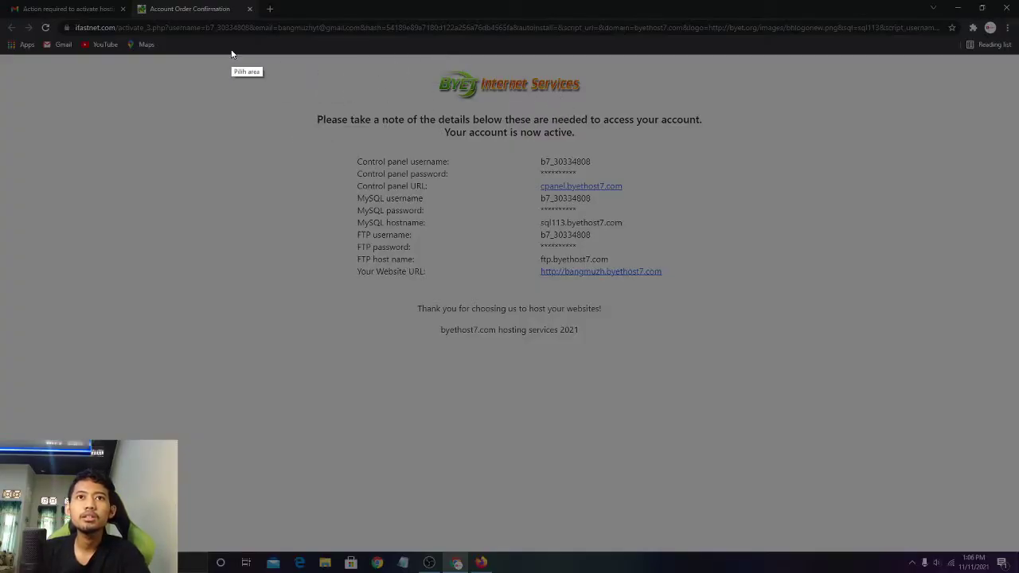
{"action": "left_click_drag", "start_coordinate": [286, 83], "coordinate": [760, 374]}
{"action": "left_click_drag", "start_coordinate": [707, 312], "coordinate": [704, 276]}
{"action": "left_click", "coordinate": [738, 348]}
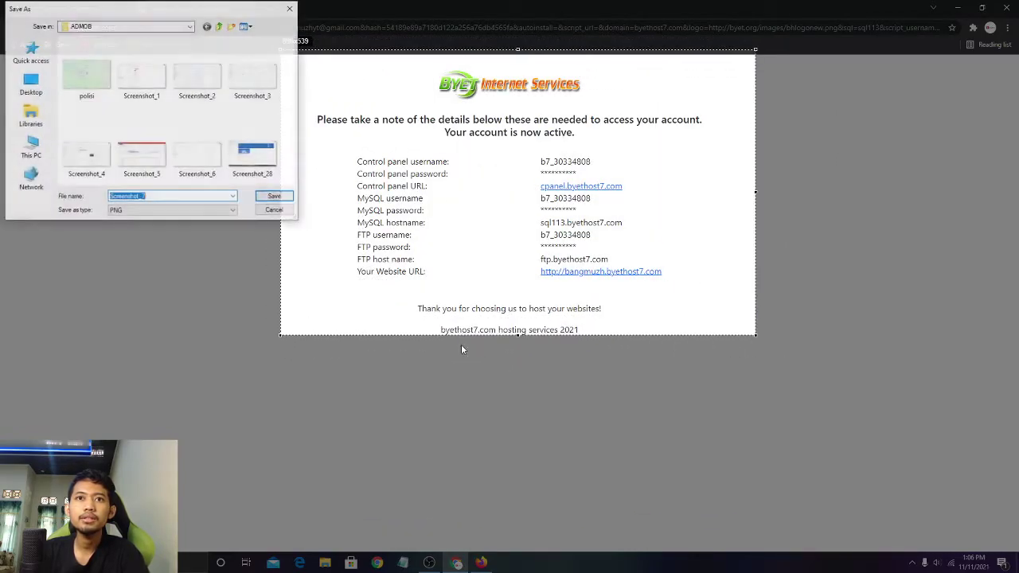
{"action": "left_click", "coordinate": [275, 197]}
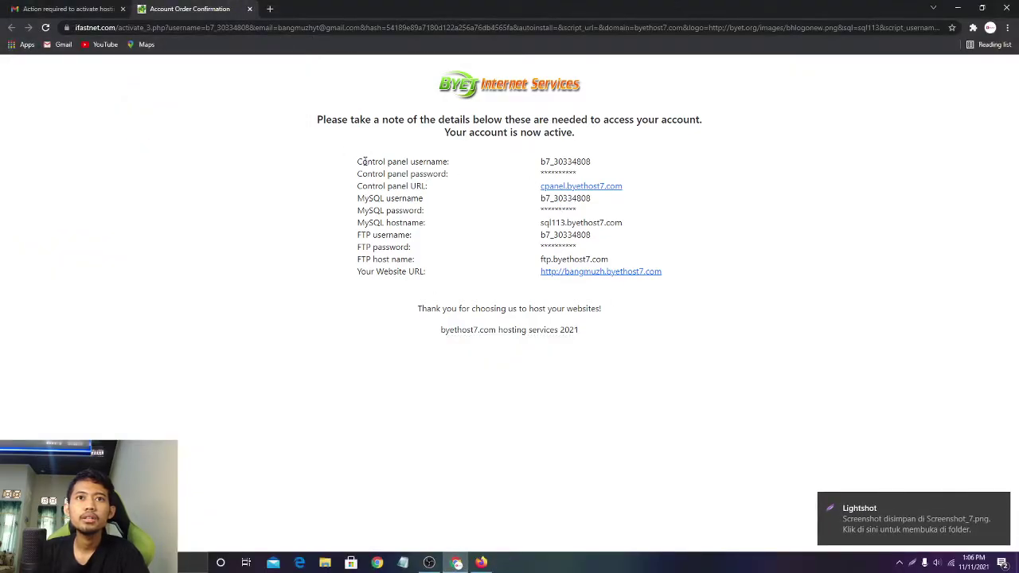
- Copy the control panel username into the Notepad note, removing the leading tab
{"action": "left_click_drag", "start_coordinate": [360, 162], "coordinate": [422, 162]}
{"action": "left_click", "coordinate": [421, 155]}
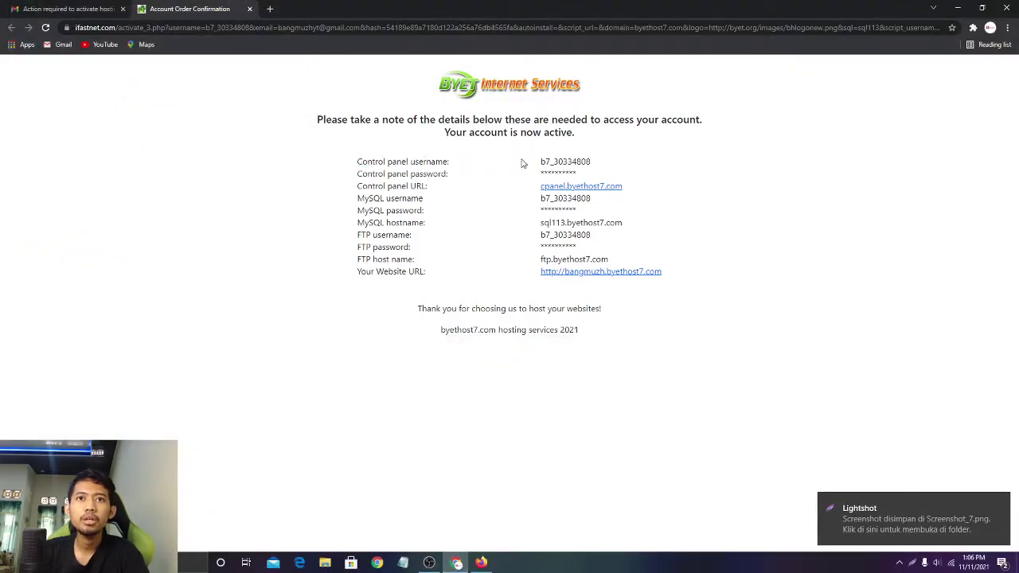
{"action": "left_click_drag", "start_coordinate": [539, 162], "coordinate": [602, 166]}
{"action": "right_click", "coordinate": [593, 165]}
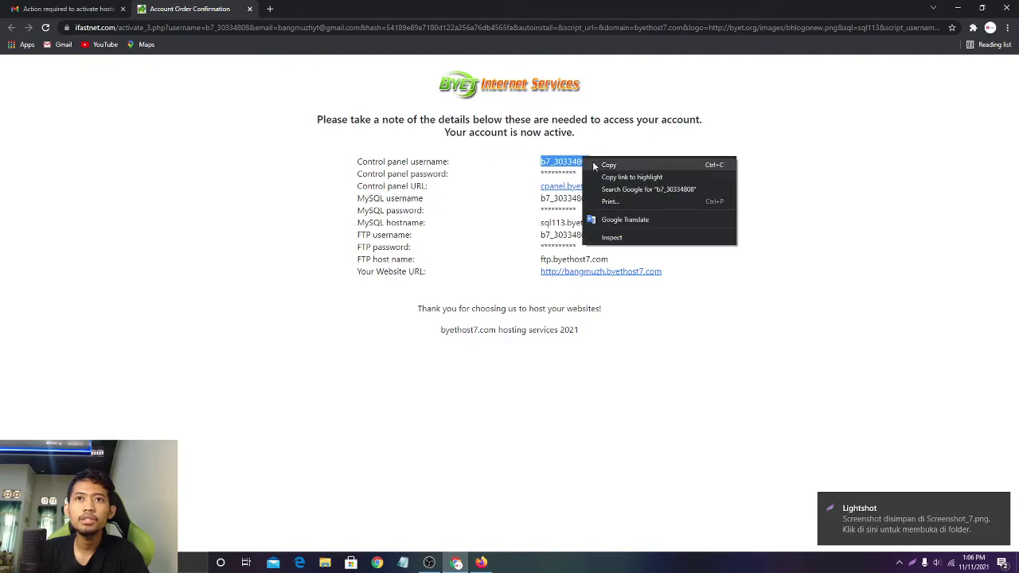
{"action": "left_click", "coordinate": [593, 165]}
{"action": "left_click", "coordinate": [403, 562]}
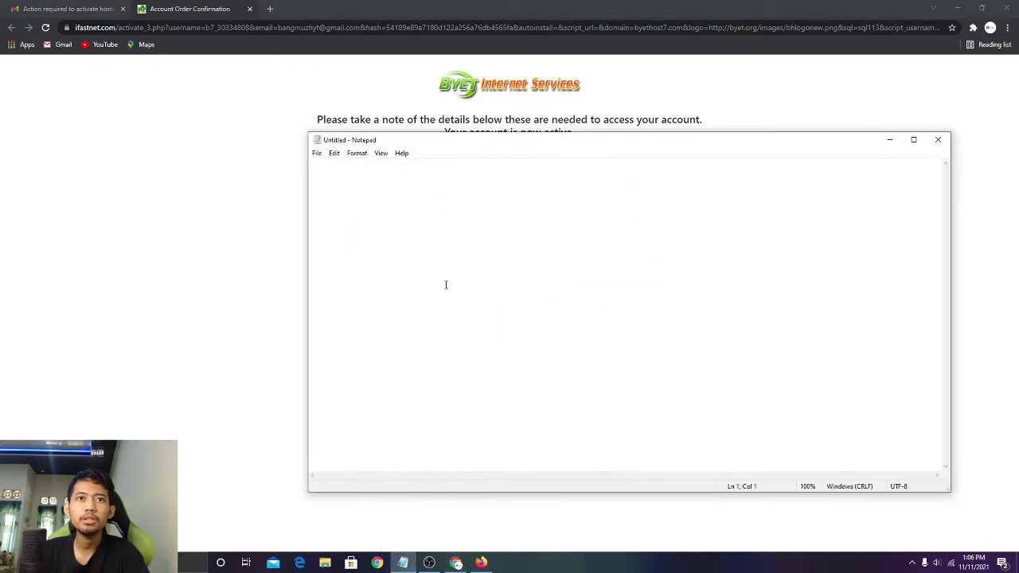
{"action": "key", "text": "ctrl+v"}
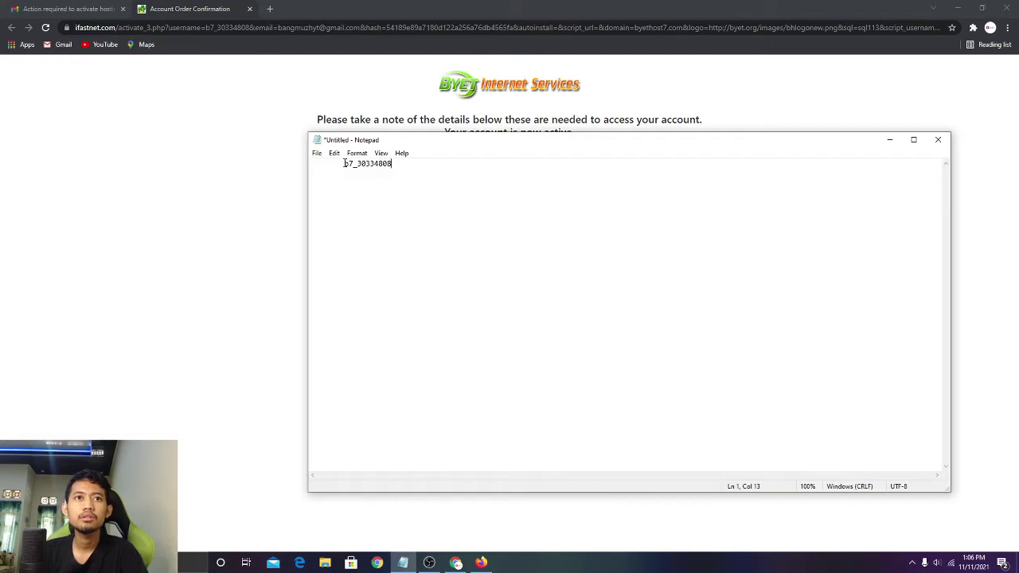
{"action": "left_click_drag", "start_coordinate": [344, 163], "coordinate": [278, 162]}
{"action": "key", "text": "BackSpace"}
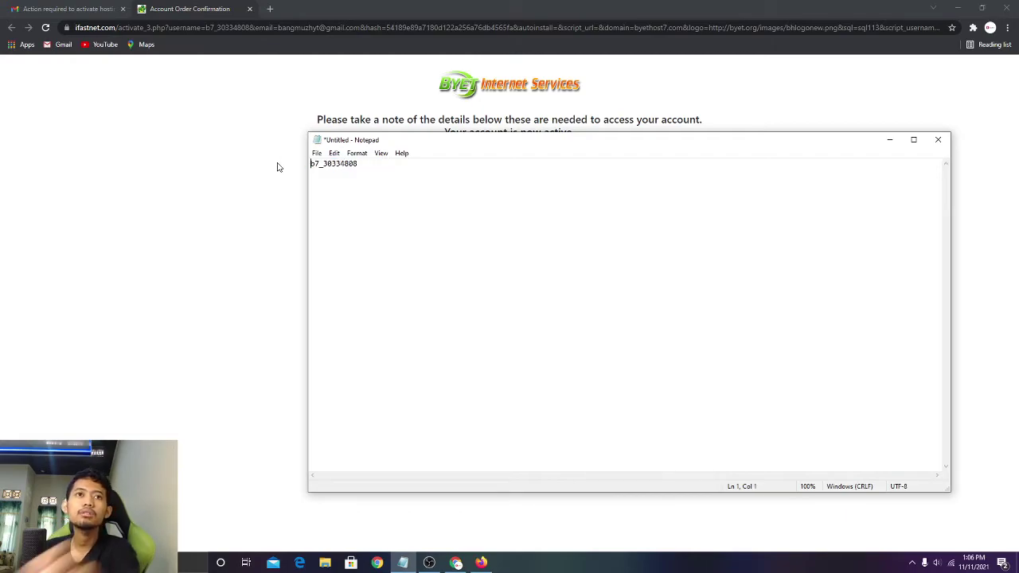
{"action": "left_click", "coordinate": [269, 170]}
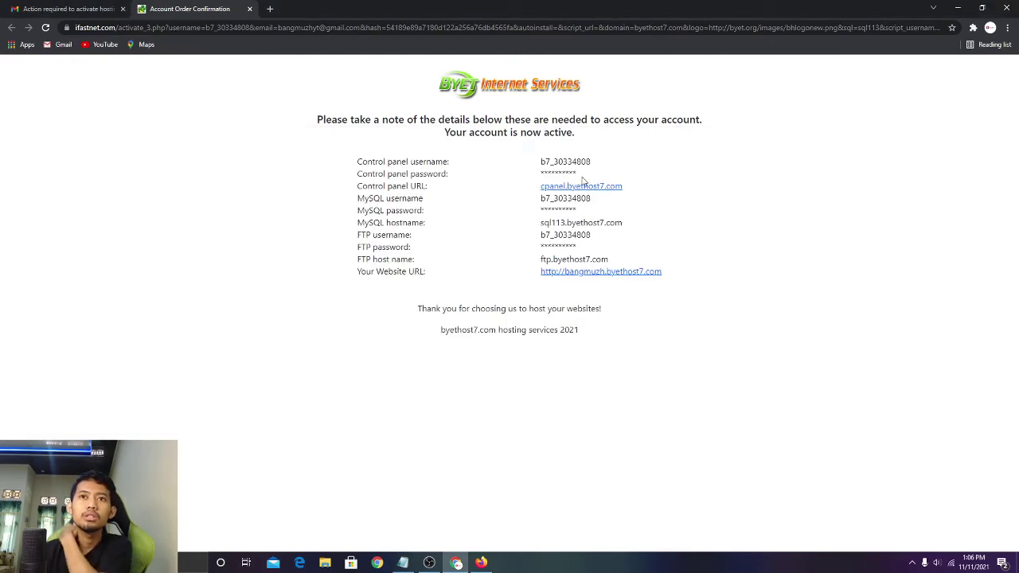
{"action": "left_click", "coordinate": [92, 8]}
{"action": "left_click", "coordinate": [150, 8]}
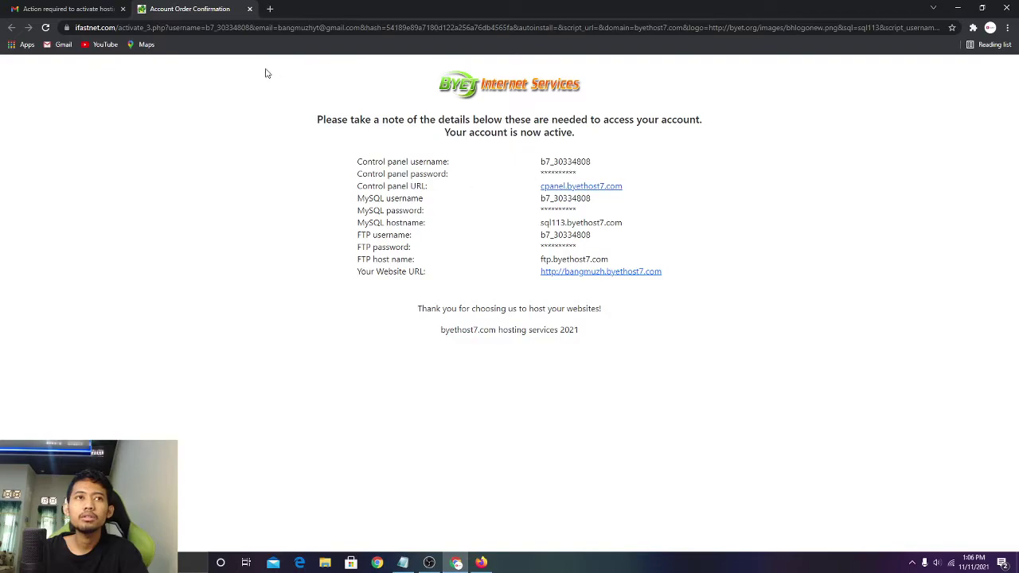
- Search 'vistapanel' in a new tab and open the VP Login page
{"action": "left_click", "coordinate": [112, 8]}
{"action": "left_click", "coordinate": [195, 8]}
{"action": "left_click", "coordinate": [270, 7]}
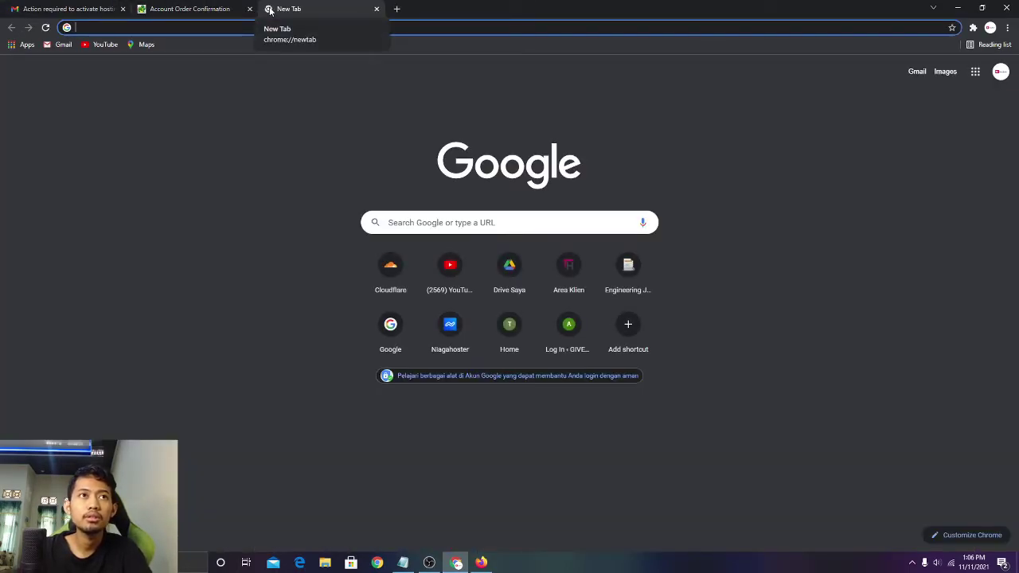
{"action": "type", "text": "vis"}
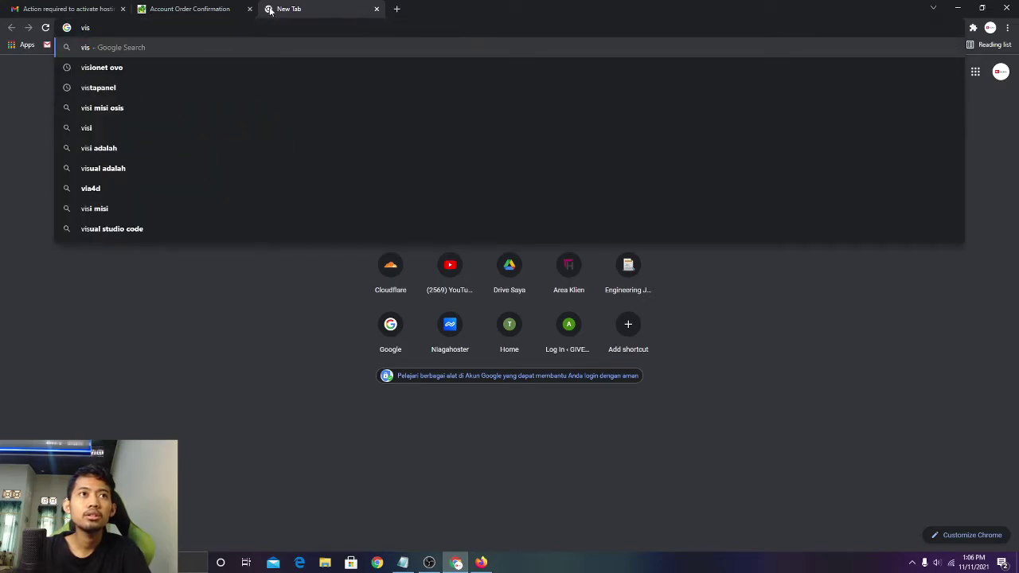
{"action": "type", "text": "tapan"}
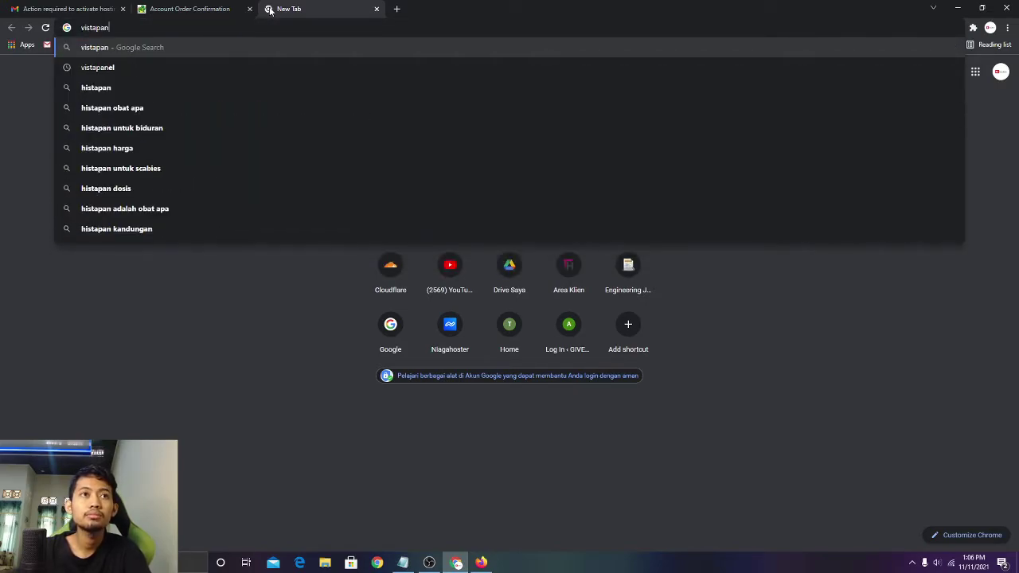
{"action": "type", "text": "el"}
{"action": "key", "text": "Return"}
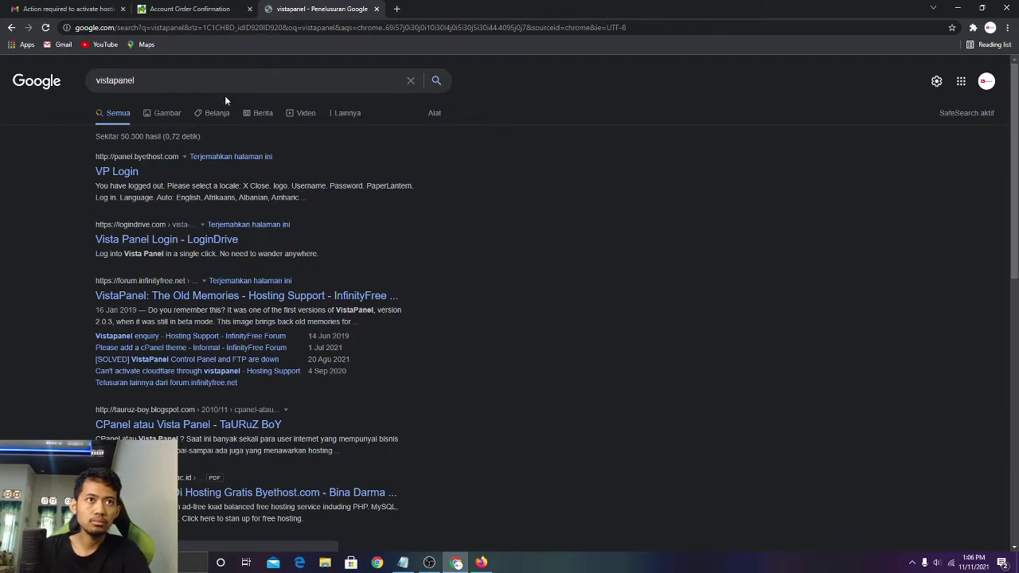
{"action": "left_click", "coordinate": [118, 171]}
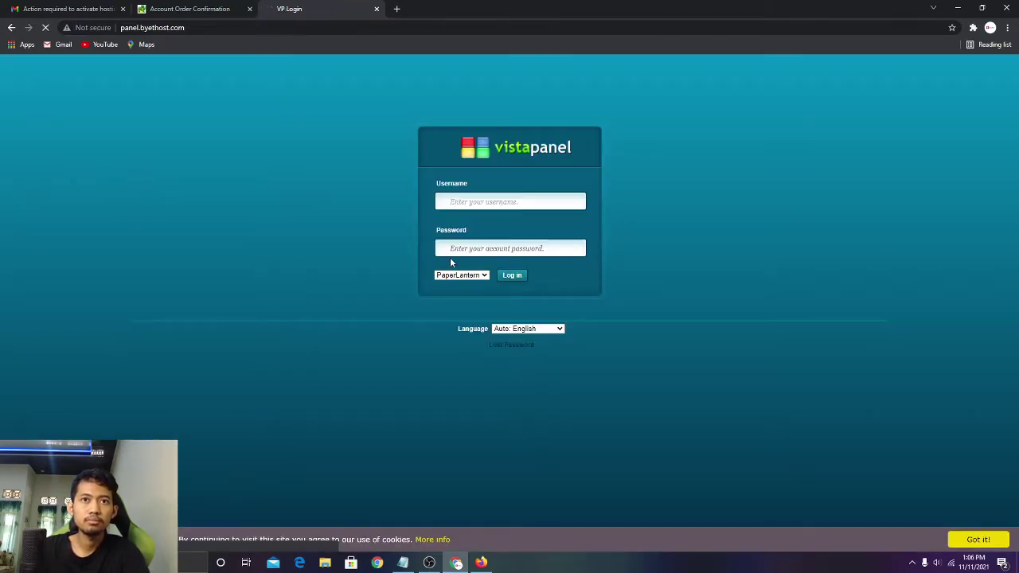
- Log in to VistaPanel with the username copied from Notepad and the account password
{"action": "left_click", "coordinate": [403, 563]}
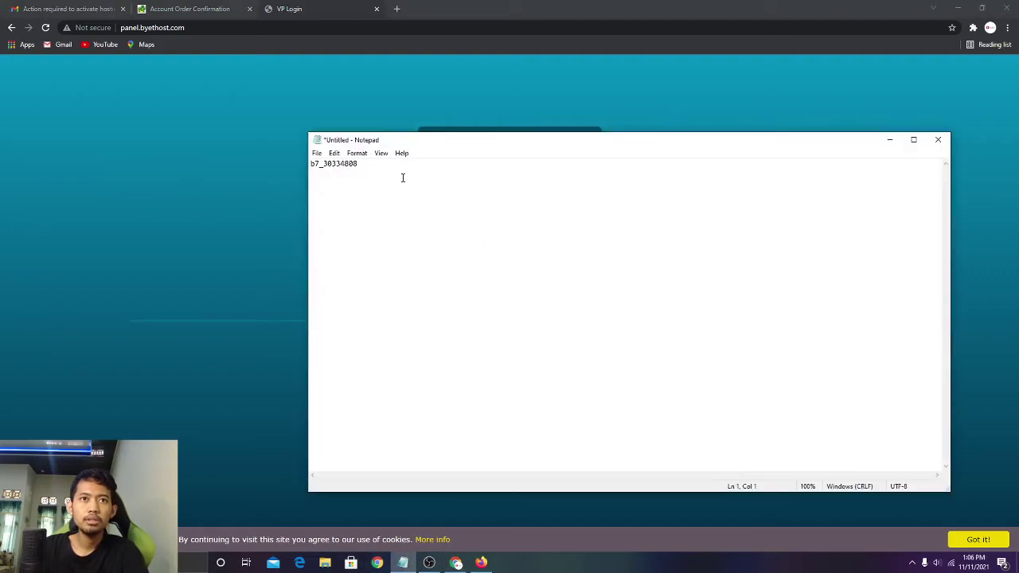
{"action": "key", "text": "ctrl+a"}
{"action": "key", "text": "ctrl+c"}
{"action": "key", "text": "alt+Tab"}
{"action": "left_click", "coordinate": [484, 202]}
{"action": "key", "text": "ctrl+v"}
{"action": "left_click", "coordinate": [457, 249]}
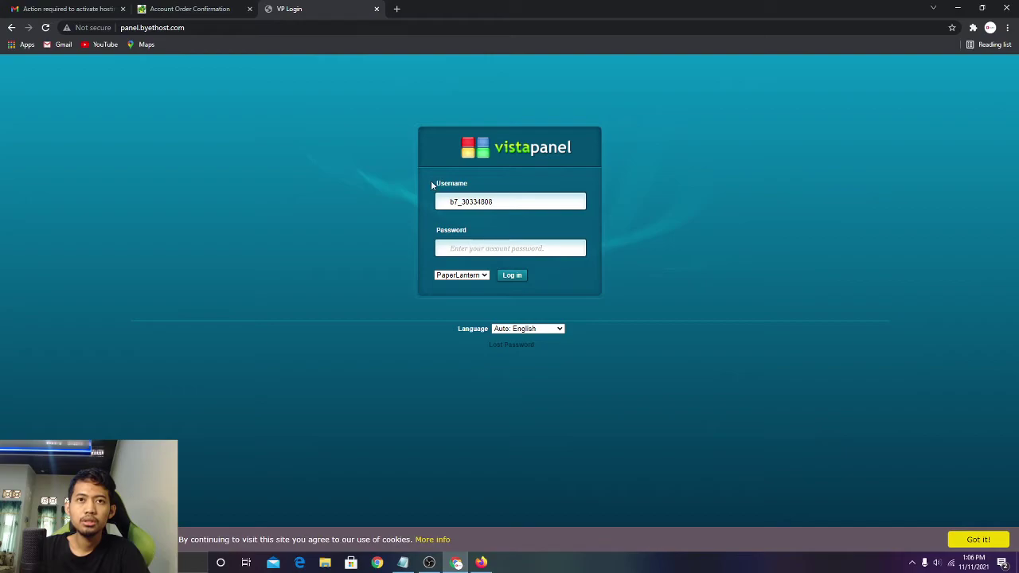
{"action": "left_click", "coordinate": [452, 202]}
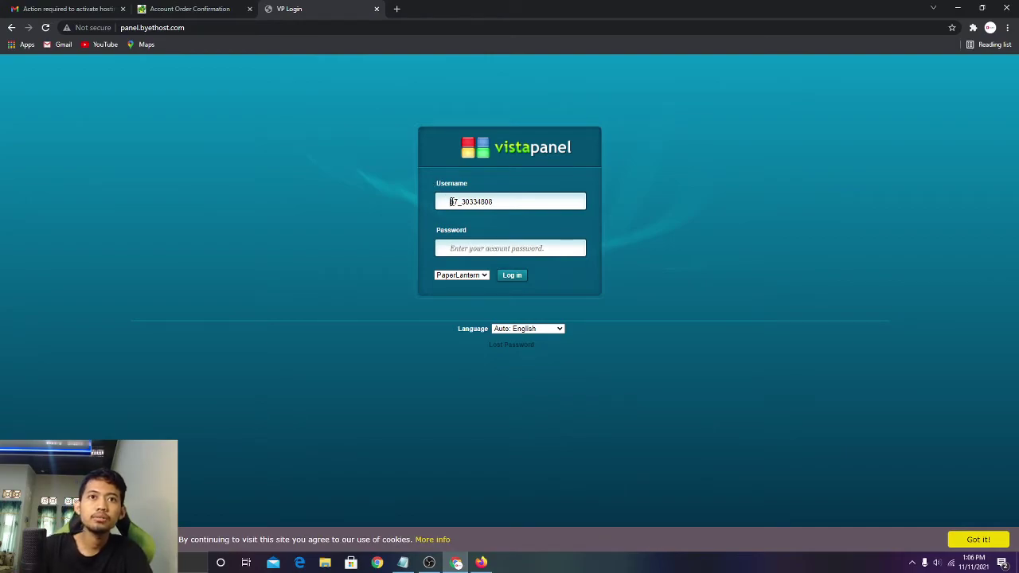
{"action": "left_click", "coordinate": [491, 250]}
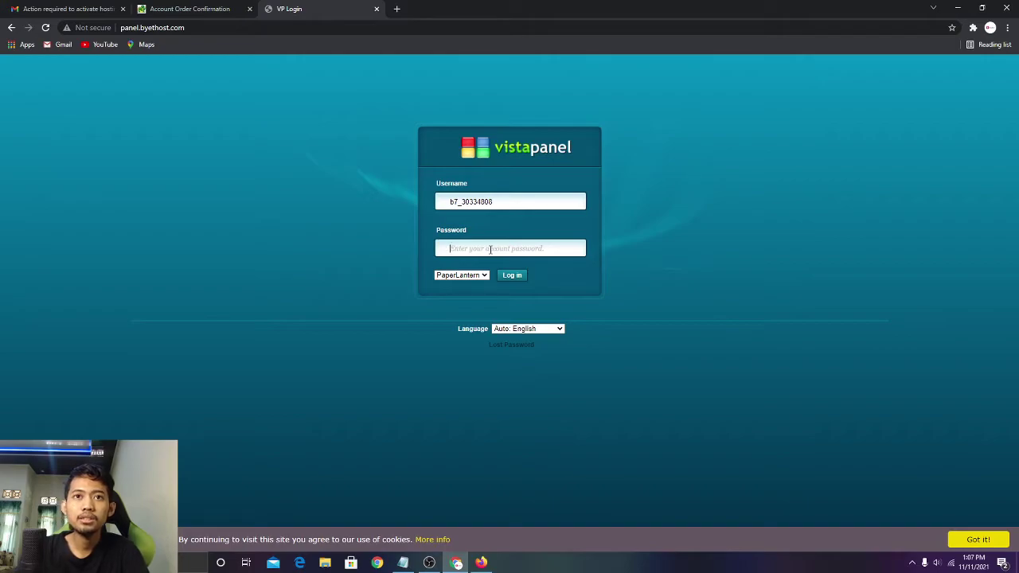
{"action": "type", "text": "•"}
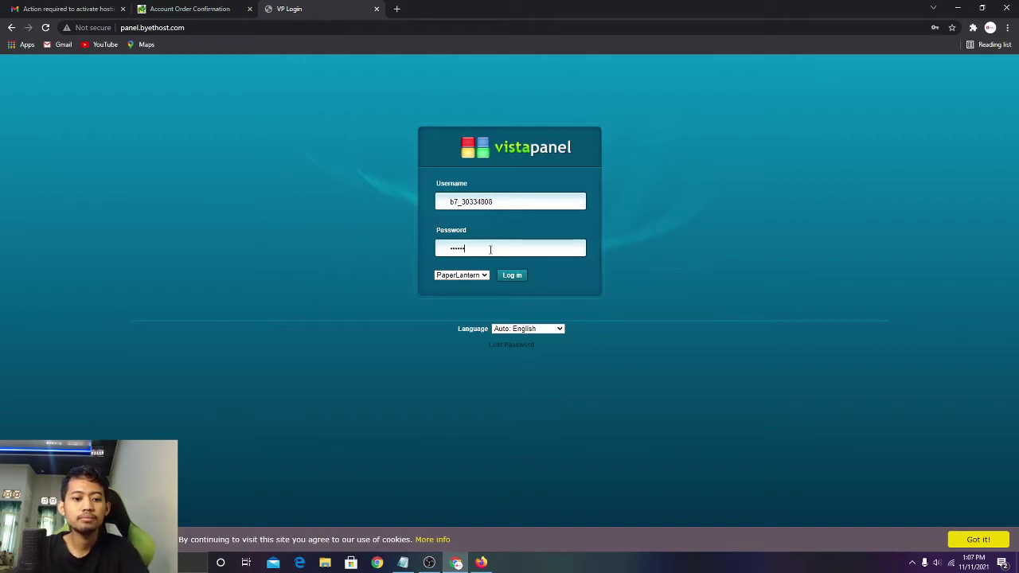
{"action": "left_click", "coordinate": [514, 278]}
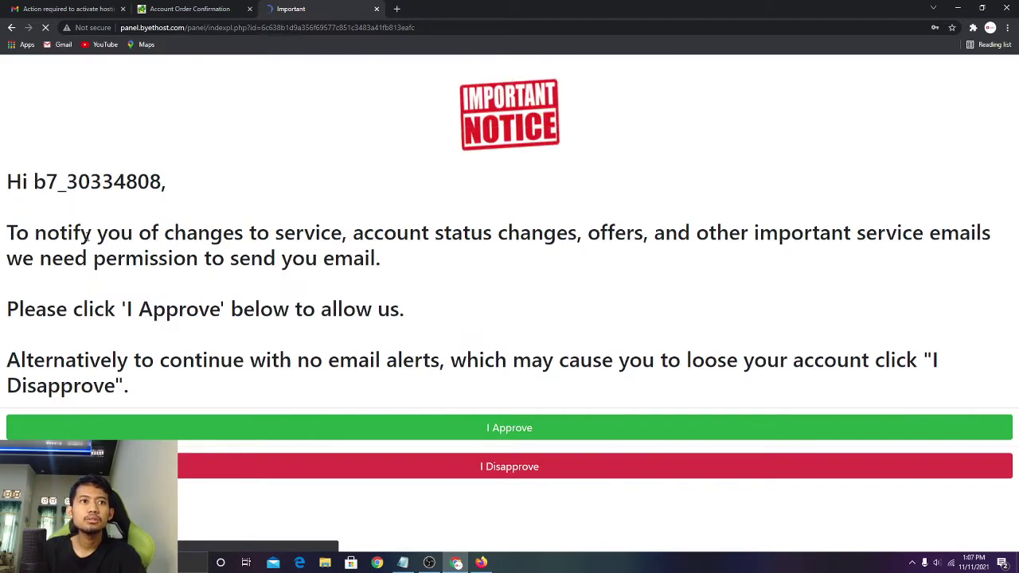
- Allow service e-mails, dismiss the save-password prompt, and launch Softaculous Apps Installer
{"action": "left_click", "coordinate": [528, 432]}
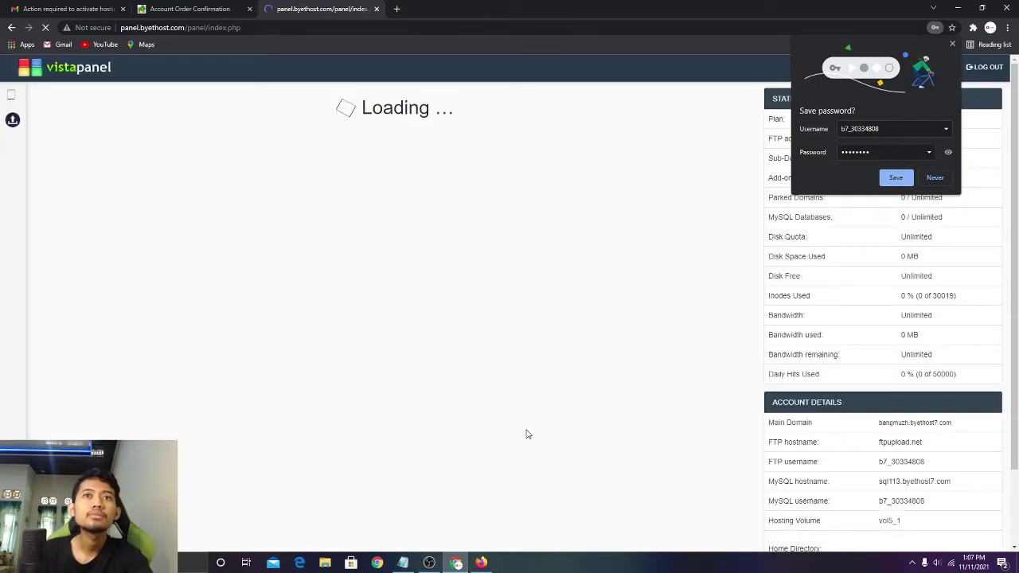
{"action": "left_click", "coordinate": [953, 44]}
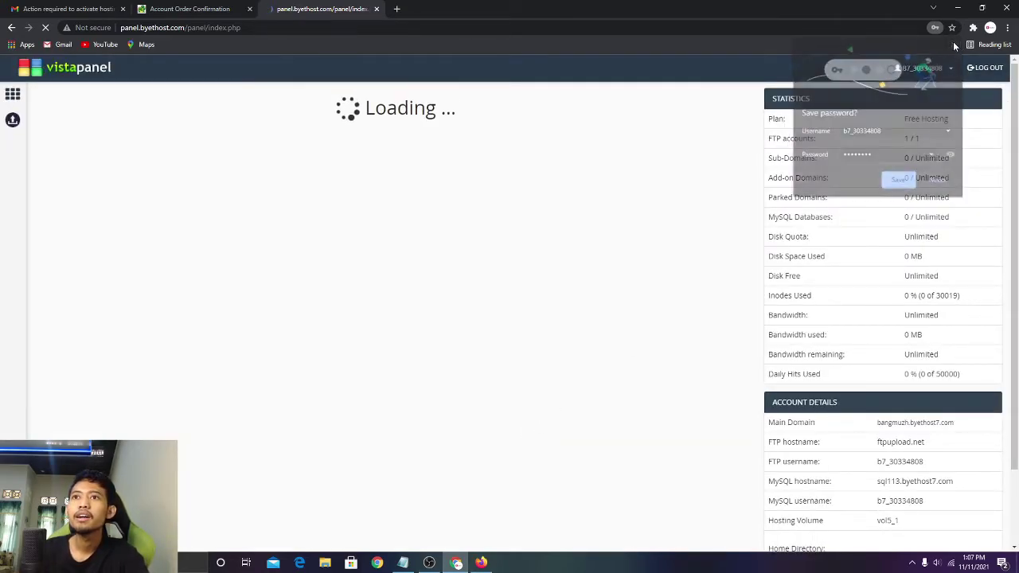
{"action": "scroll", "coordinate": [840, 289], "scroll_direction": "down", "scroll_amount": 4}
{"action": "scroll", "coordinate": [419, 352], "scroll_direction": "up", "scroll_amount": 4}
{"action": "scroll", "coordinate": [390, 295], "scroll_direction": "down", "scroll_amount": 8}
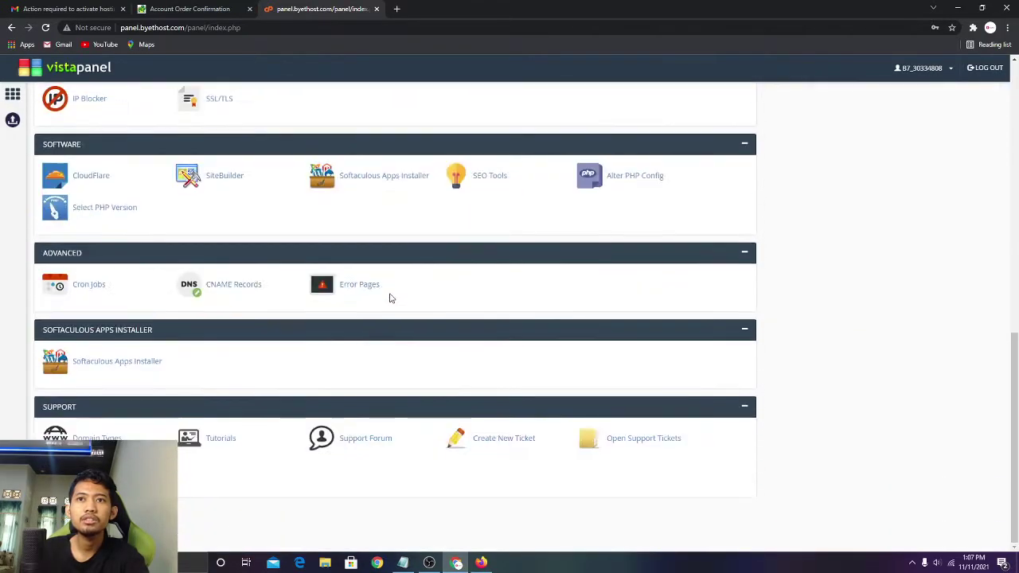
{"action": "scroll", "coordinate": [390, 301], "scroll_direction": "up", "scroll_amount": 8}
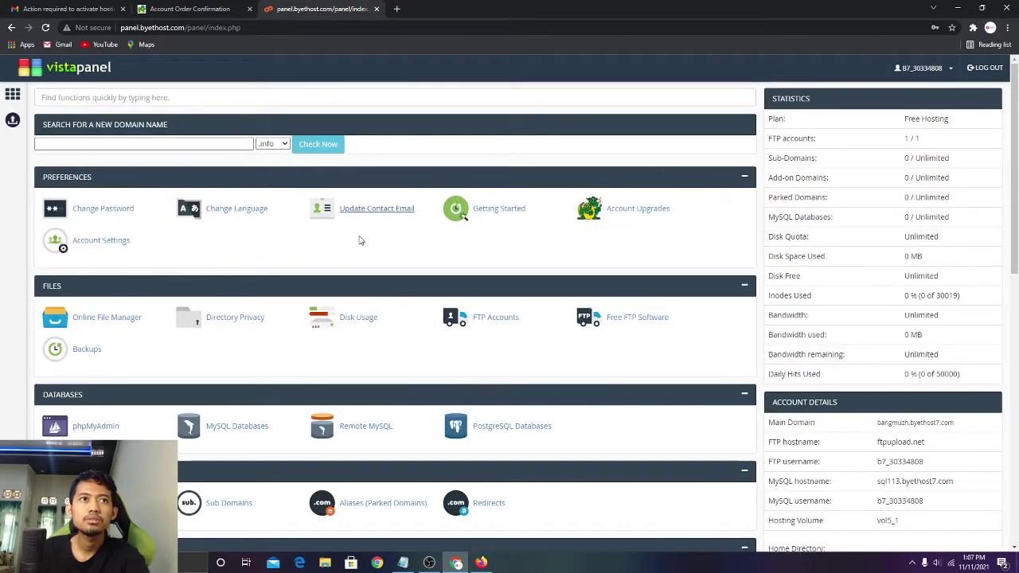
{"action": "scroll", "coordinate": [357, 302], "scroll_direction": "down", "scroll_amount": 8}
{"action": "scroll", "coordinate": [374, 331], "scroll_direction": "up", "scroll_amount": 8}
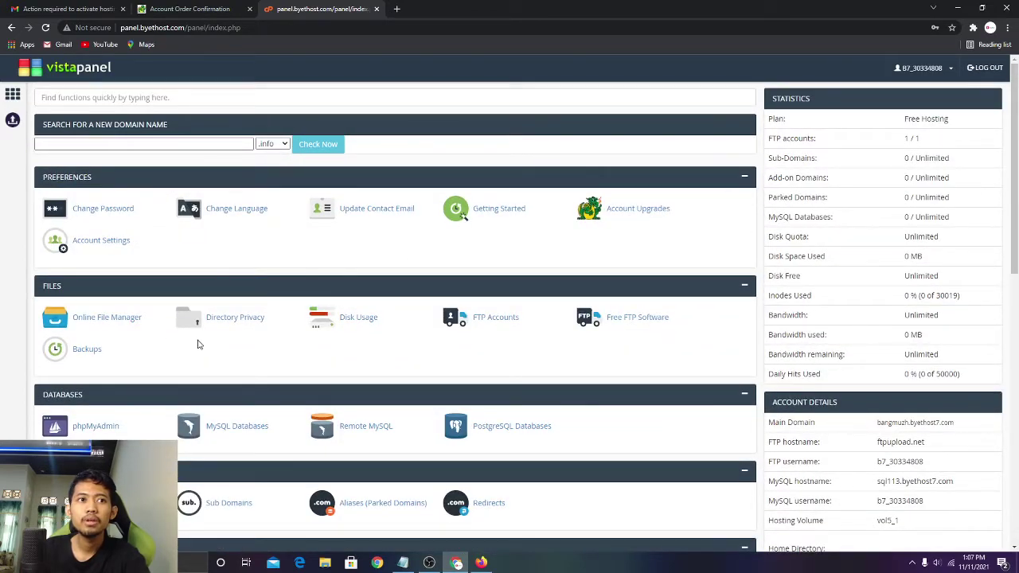
{"action": "scroll", "coordinate": [192, 343], "scroll_direction": "down", "scroll_amount": 10}
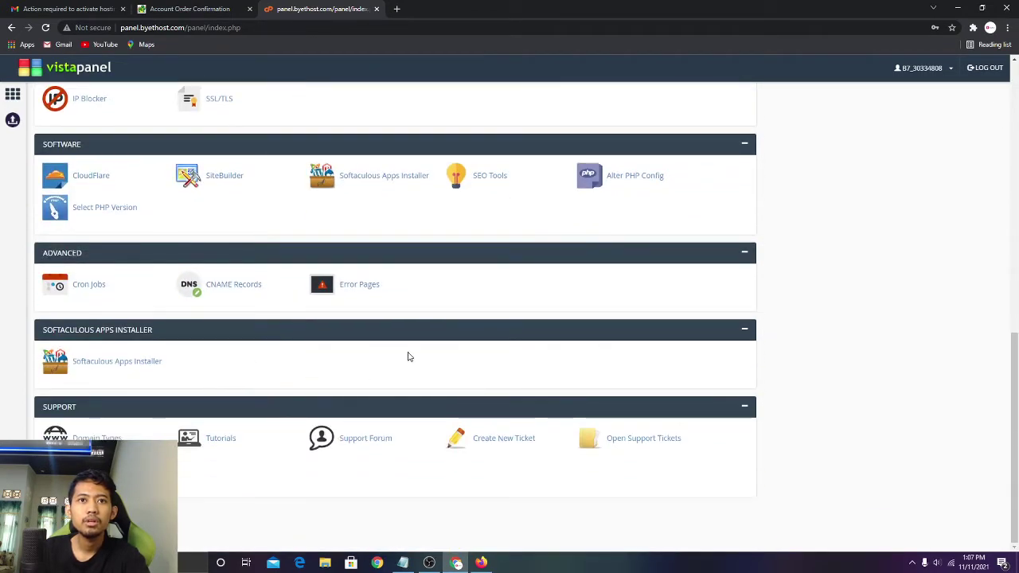
{"action": "scroll", "coordinate": [407, 357], "scroll_direction": "up", "scroll_amount": 8}
{"action": "scroll", "coordinate": [410, 356], "scroll_direction": "up", "scroll_amount": 3}
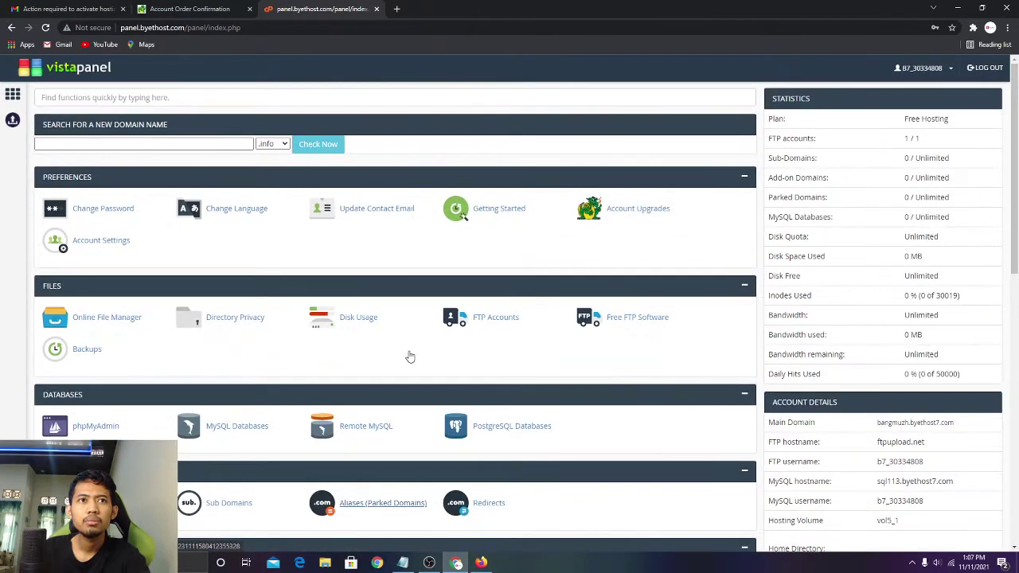
{"action": "scroll", "coordinate": [410, 357], "scroll_direction": "down", "scroll_amount": 10}
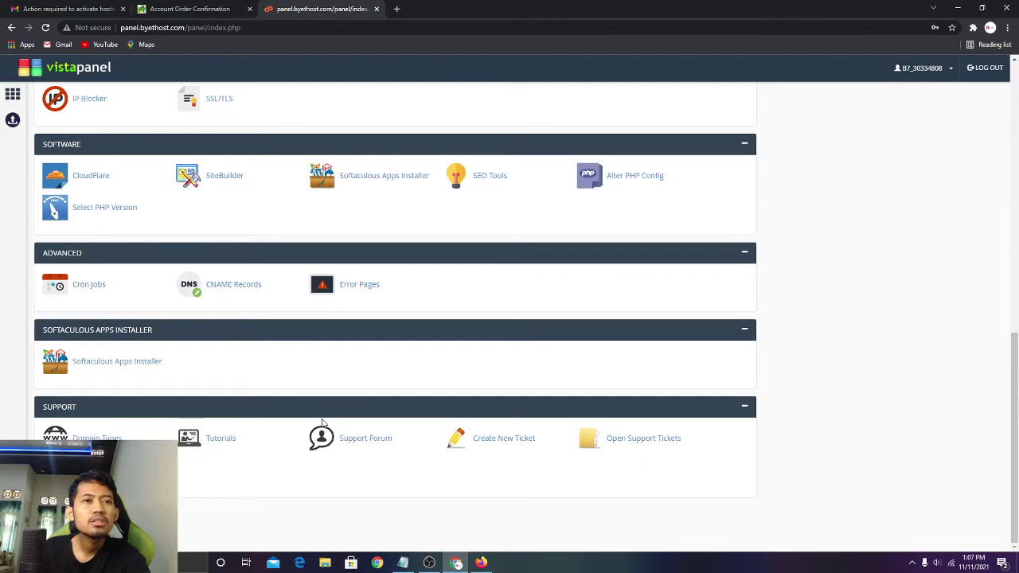
{"action": "scroll", "coordinate": [337, 423], "scroll_direction": "up", "scroll_amount": 2}
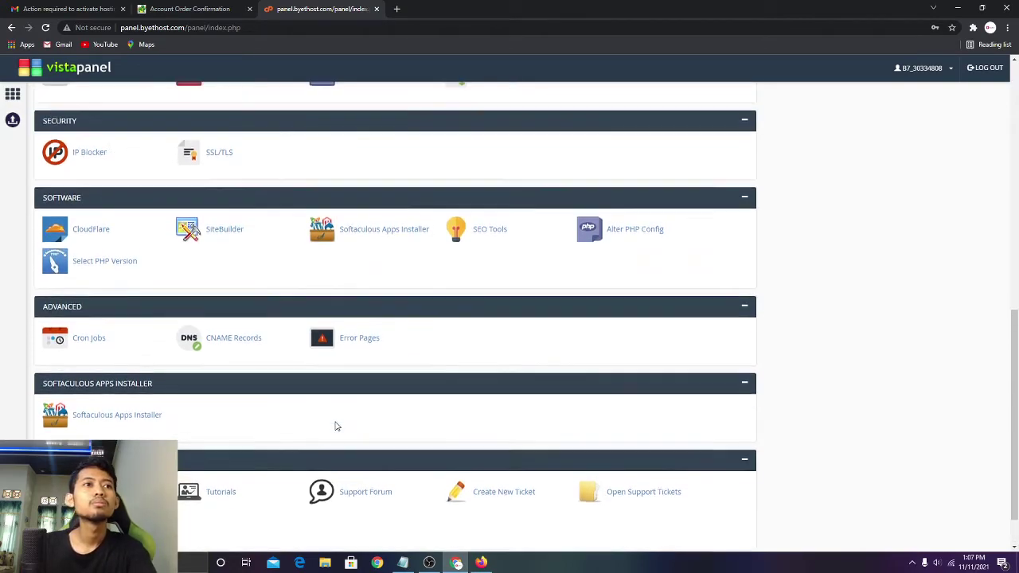
{"action": "scroll", "coordinate": [335, 426], "scroll_direction": "up", "scroll_amount": 2}
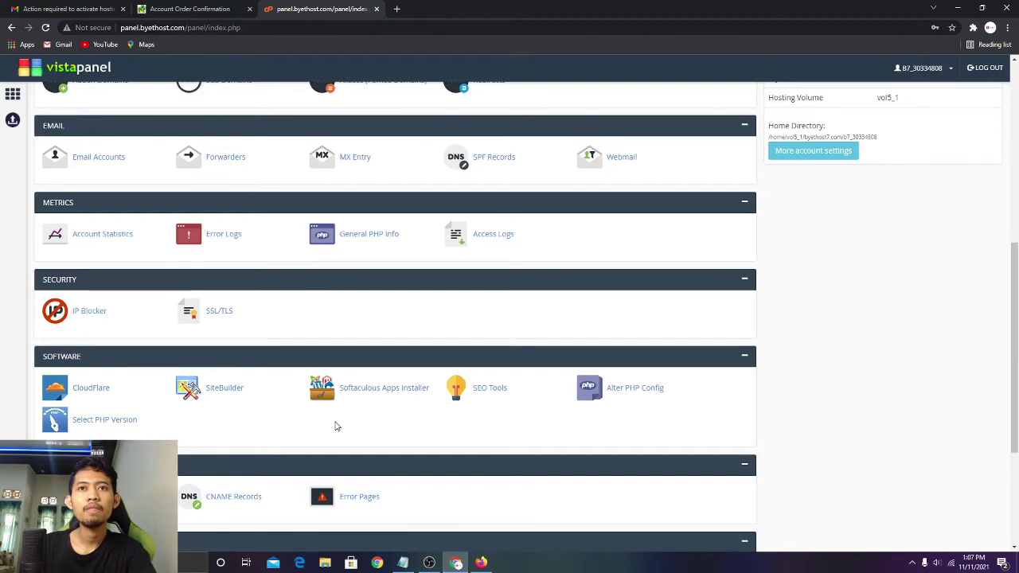
{"action": "left_click", "coordinate": [367, 391]}
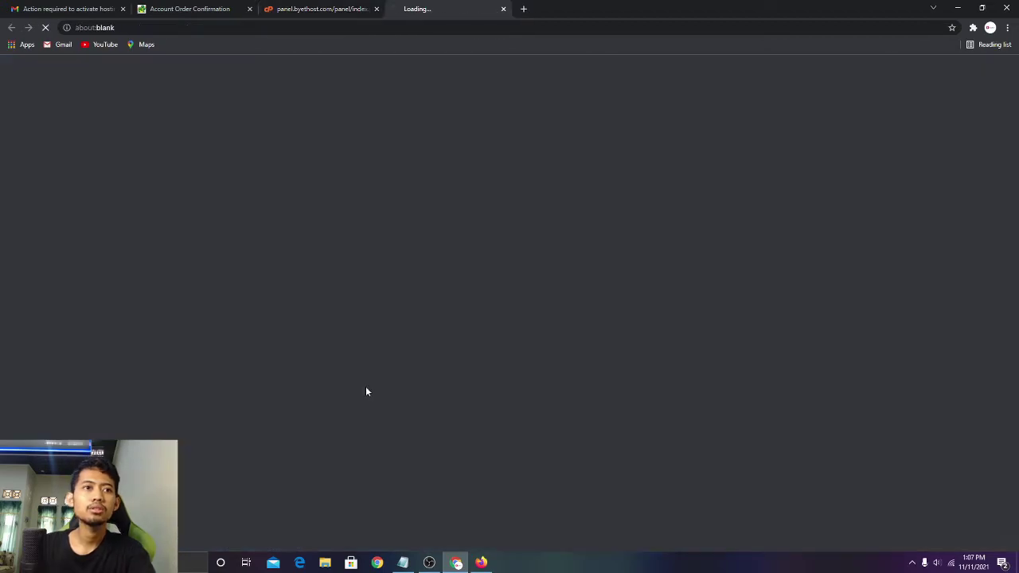
- On the loaded Softaculous tab, start a WordPress install from Top Scripts
{"action": "left_click", "coordinate": [341, 8]}
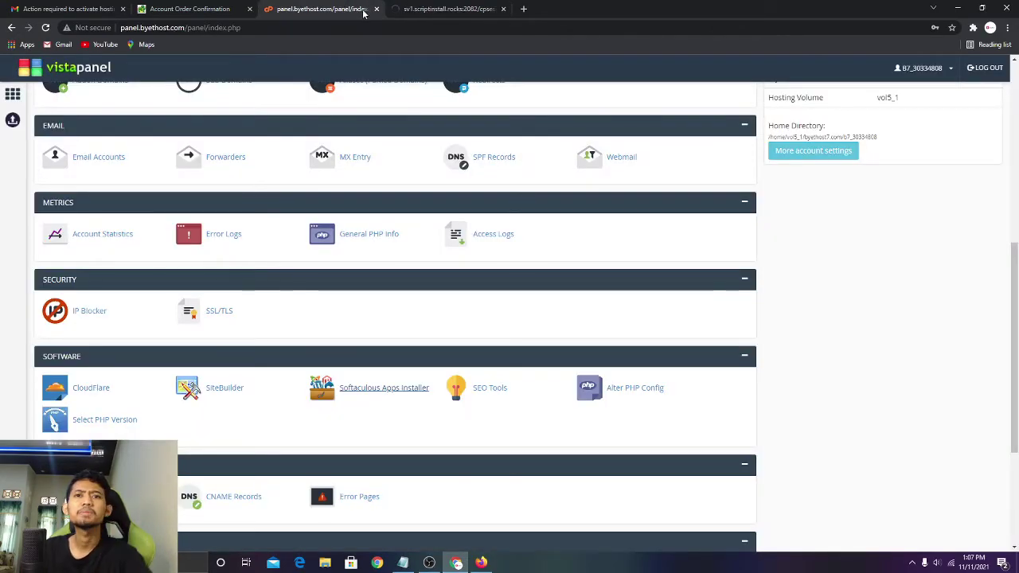
{"action": "left_click", "coordinate": [448, 8]}
{"action": "left_click", "coordinate": [328, 8]}
{"action": "left_click", "coordinate": [446, 8]}
{"action": "left_click", "coordinate": [328, 8]}
{"action": "left_click", "coordinate": [446, 8]}
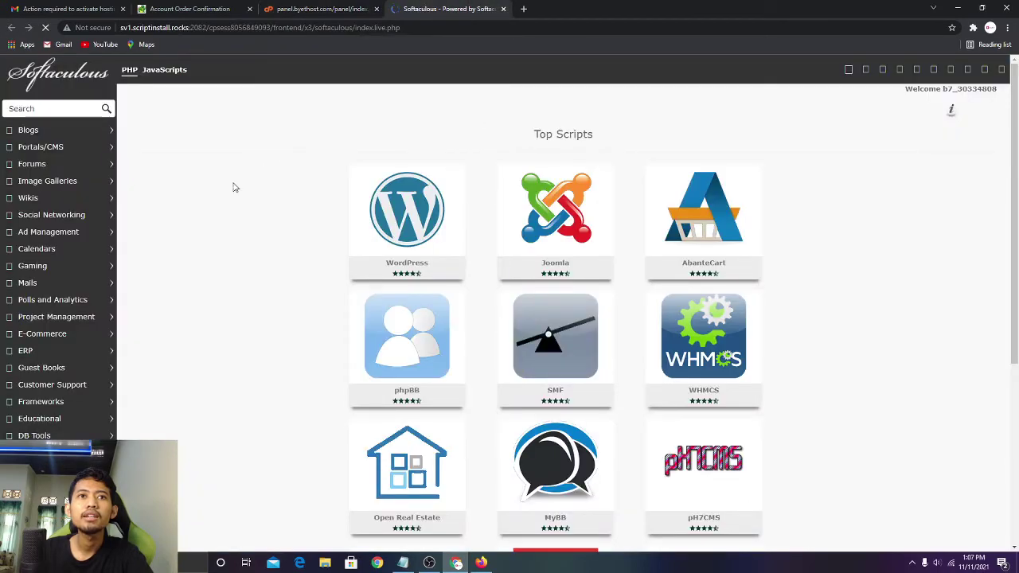
{"action": "mouse_move", "coordinate": [428, 262]}
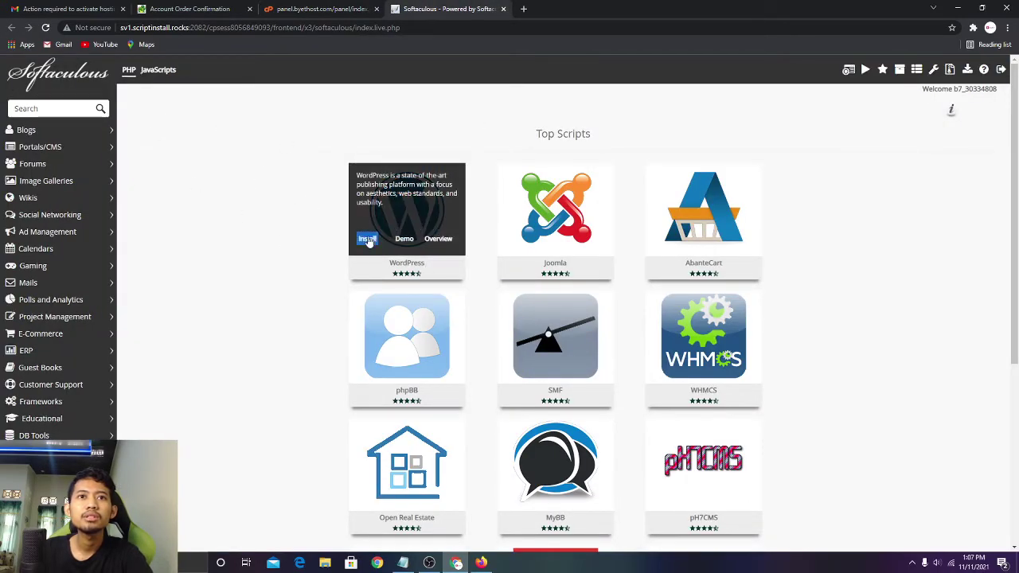
{"action": "left_click", "coordinate": [373, 240]}
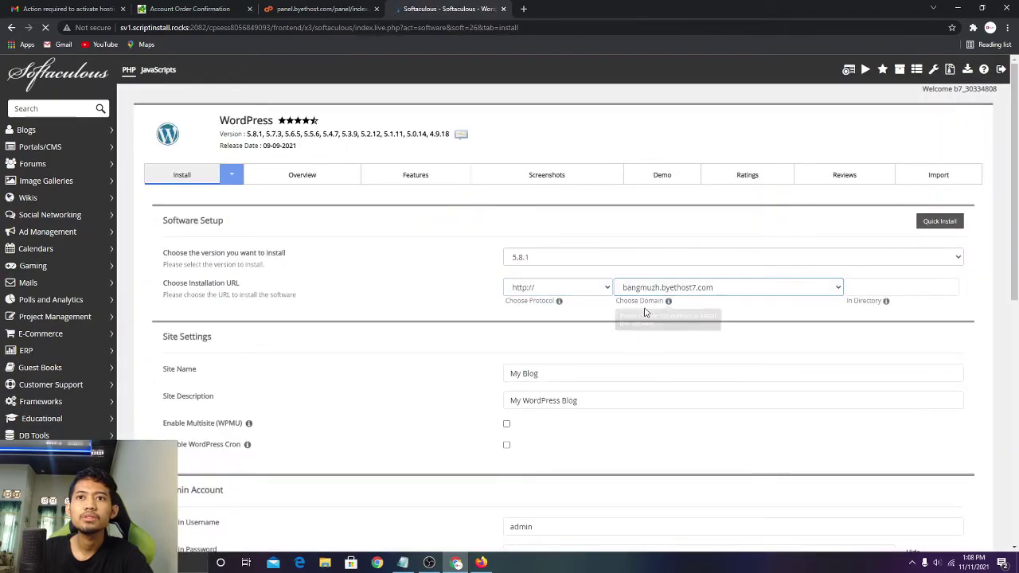
{"action": "left_click", "coordinate": [659, 290]}
{"action": "left_click", "coordinate": [657, 299]}
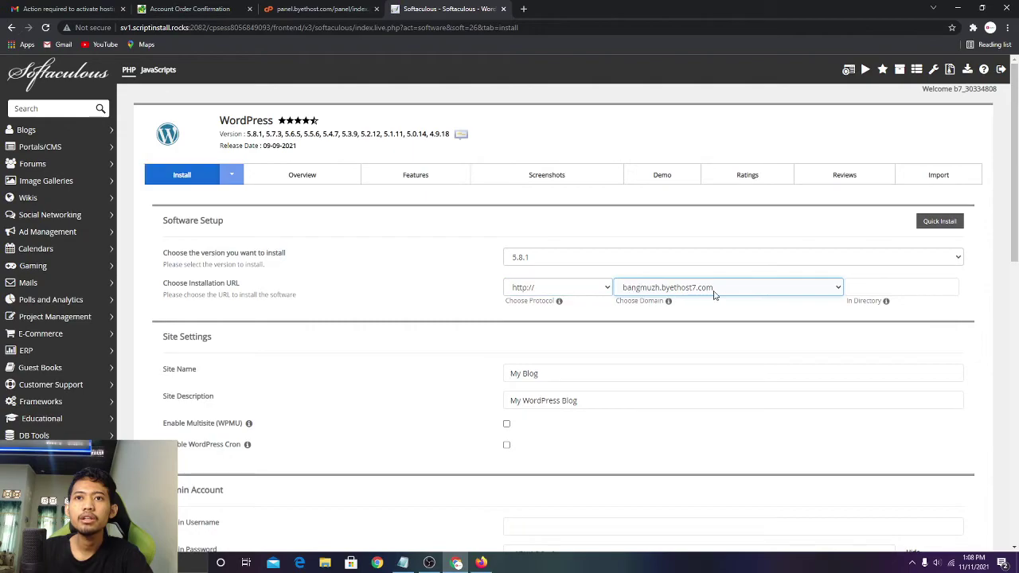
{"action": "left_click", "coordinate": [669, 291]}
{"action": "left_click", "coordinate": [668, 292]}
{"action": "left_click", "coordinate": [667, 291]}
{"action": "left_click", "coordinate": [667, 292]}
{"action": "left_click", "coordinate": [668, 293]}
{"action": "left_click", "coordinate": [668, 293]}
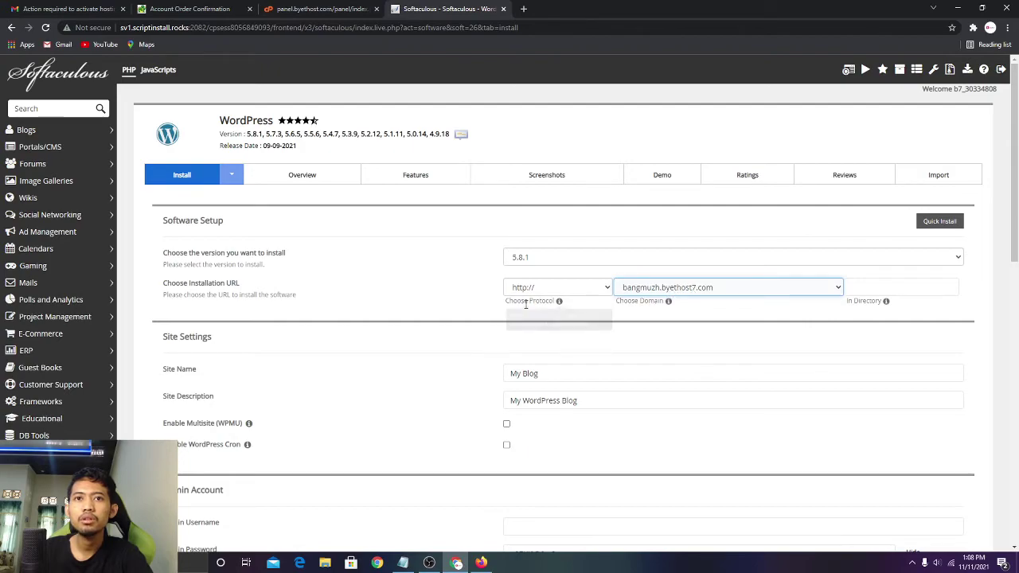
{"action": "left_click", "coordinate": [599, 257]}
{"action": "left_click", "coordinate": [603, 257]}
{"action": "left_click", "coordinate": [578, 289]}
{"action": "left_click", "coordinate": [578, 289]}
{"action": "left_click", "coordinate": [578, 289]}
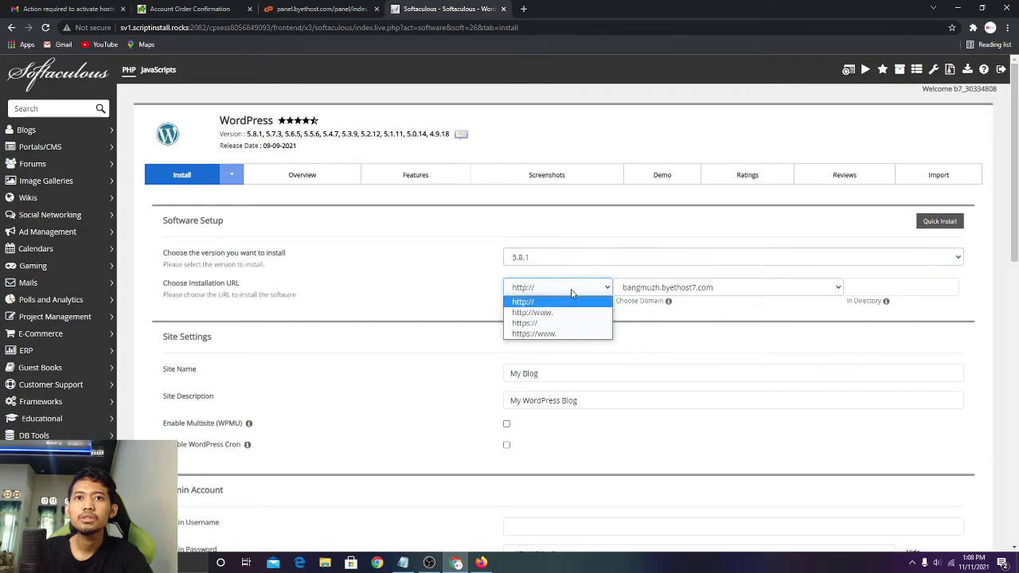
{"action": "left_click", "coordinate": [571, 292]}
{"action": "left_click", "coordinate": [581, 288]}
{"action": "left_click", "coordinate": [598, 321]}
{"action": "left_click", "coordinate": [683, 289]}
{"action": "left_click", "coordinate": [684, 302]}
- Replace the default site name and set the description to 'Website Informasi Seputar Jasa Parabola'
{"action": "scroll", "coordinate": [587, 308], "scroll_direction": "down", "scroll_amount": 1}
{"action": "left_click", "coordinate": [595, 288]}
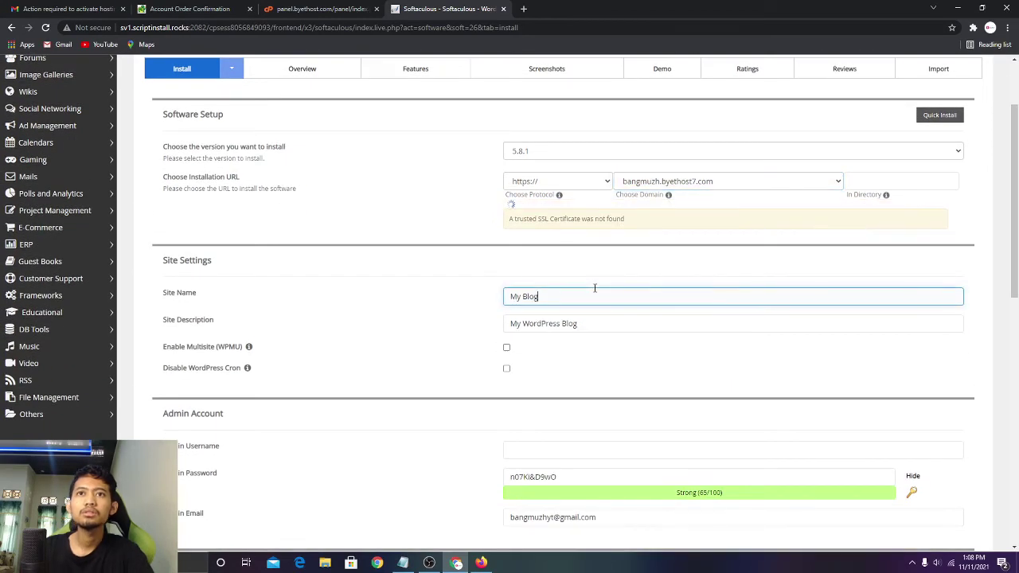
{"action": "key", "text": "ctrl+a"}
{"action": "key", "text": "BackSpace"}
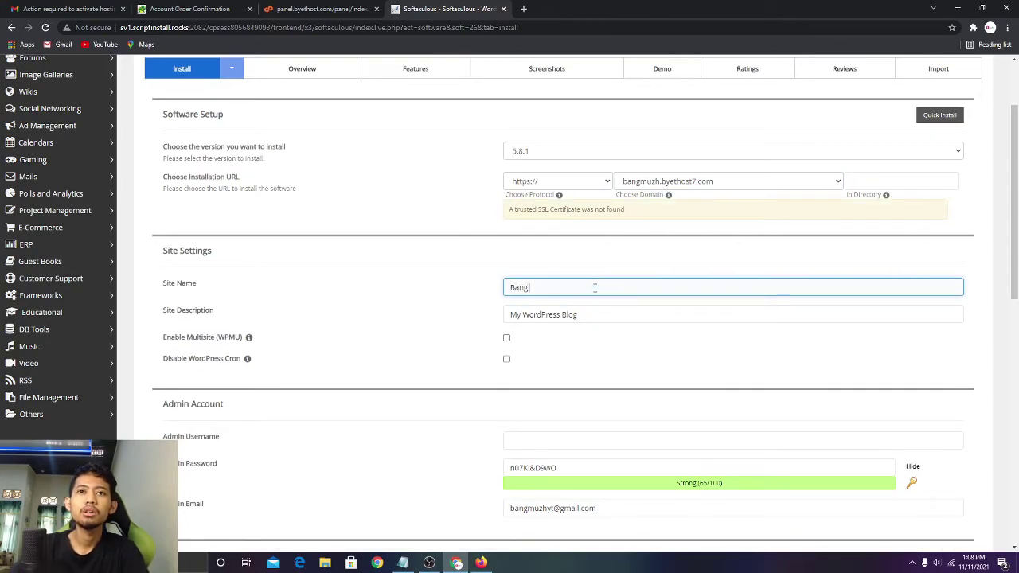
{"action": "type", "text": "Bang Muzh"}
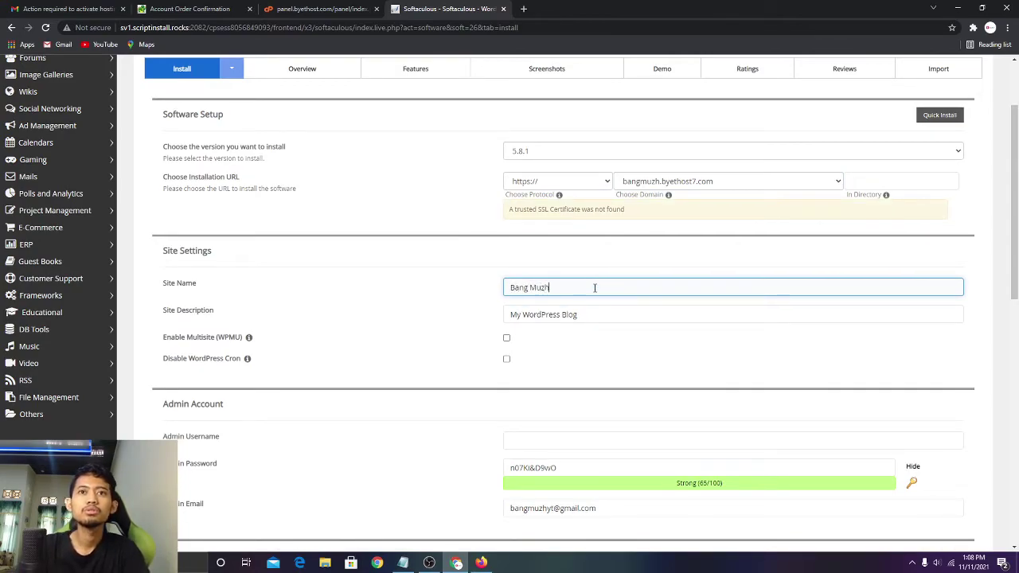
{"action": "triple_click", "coordinate": [591, 314]}
{"action": "key", "text": "BackSpace"}
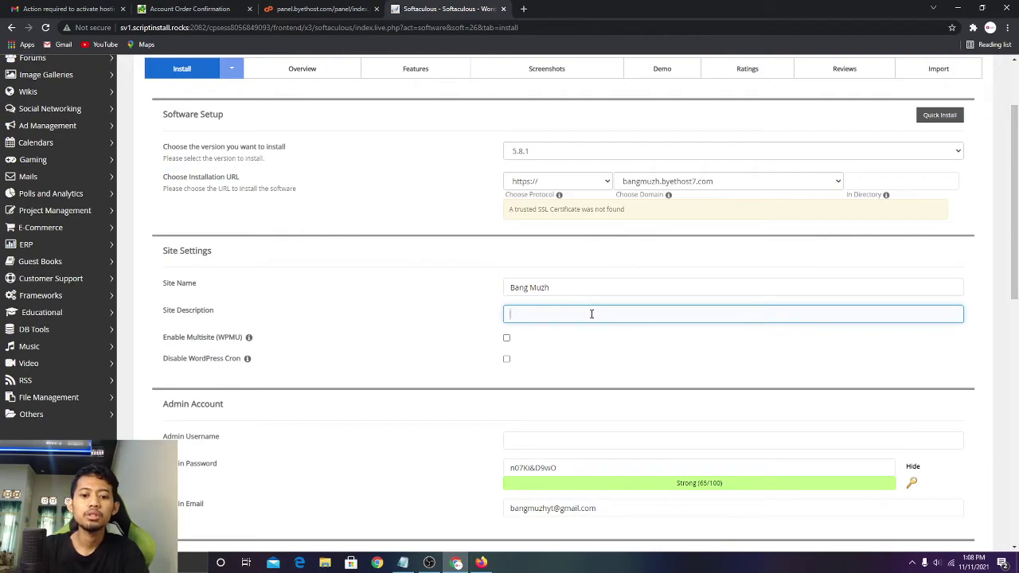
{"action": "type", "text": "Website "}
{"action": "type", "text": "Ind"}
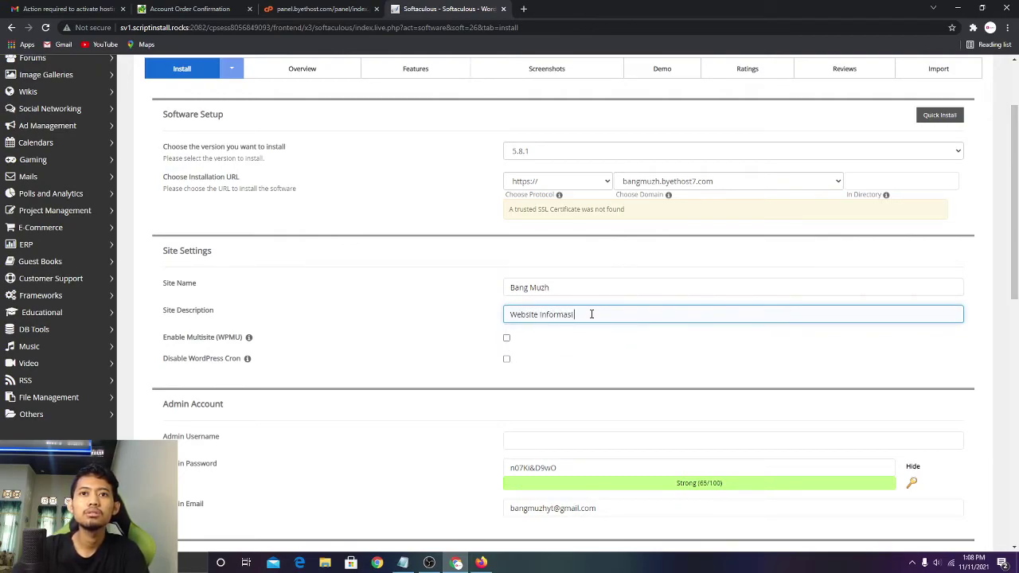
{"action": "type", "text": "ormasi Seputar Jasa Parabola"}
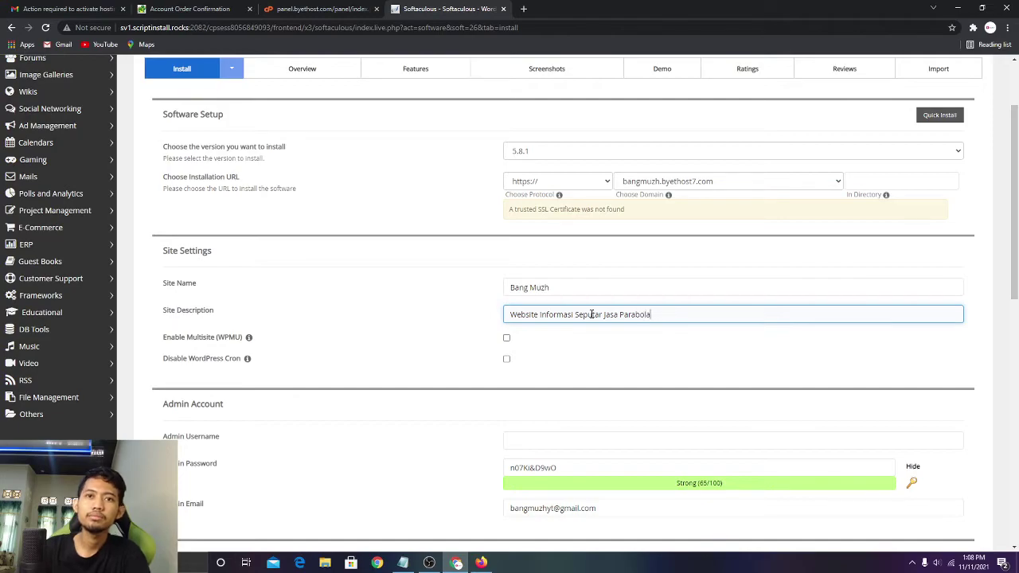
{"action": "scroll", "coordinate": [591, 315], "scroll_direction": "down", "scroll_amount": 2}
- Autofill the admin login and replace the generated admin password with a simpler one
{"action": "left_click", "coordinate": [607, 332]}
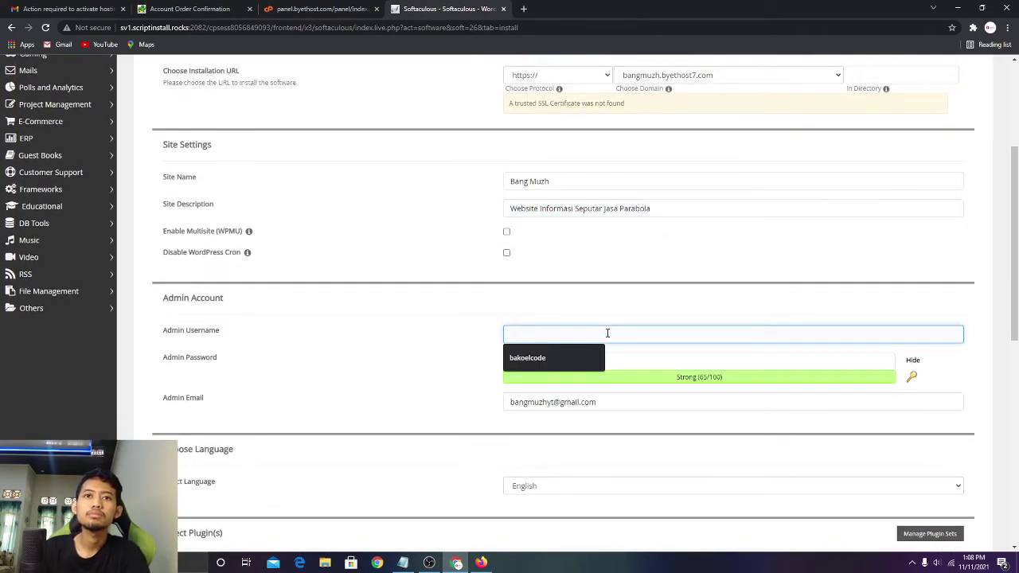
{"action": "left_click", "coordinate": [586, 358]}
{"action": "triple_click", "coordinate": [602, 360]}
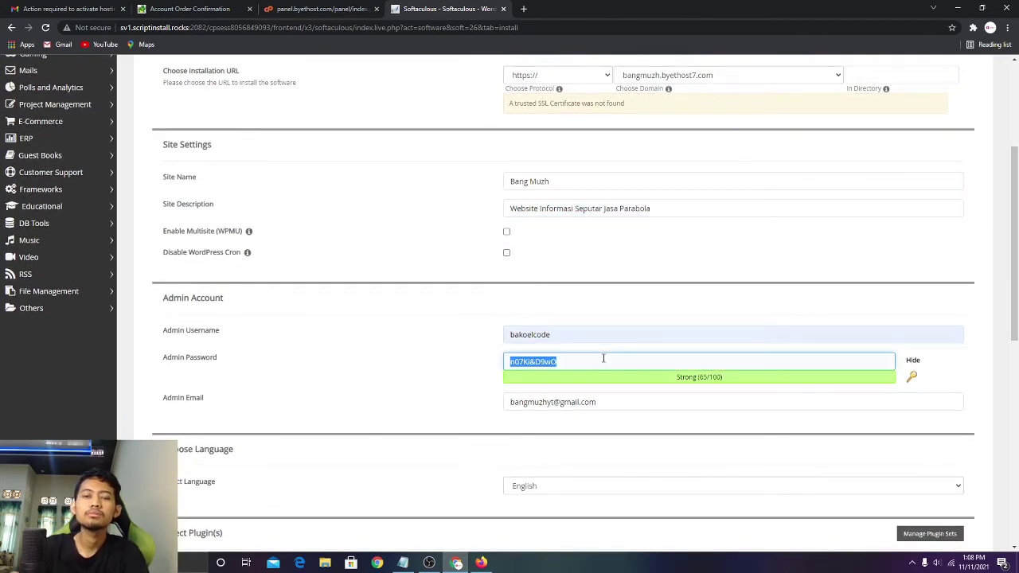
{"action": "key", "text": "BackSpace"}
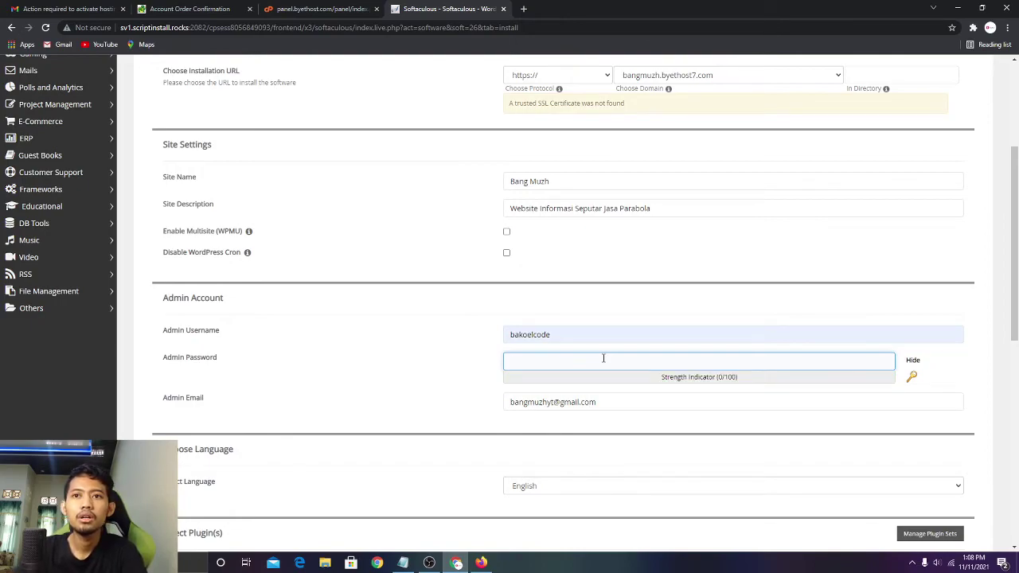
{"action": "key", "text": "BackSpace"}
{"action": "key", "text": "BackSpace"}
{"action": "key", "text": "BackSpace"}
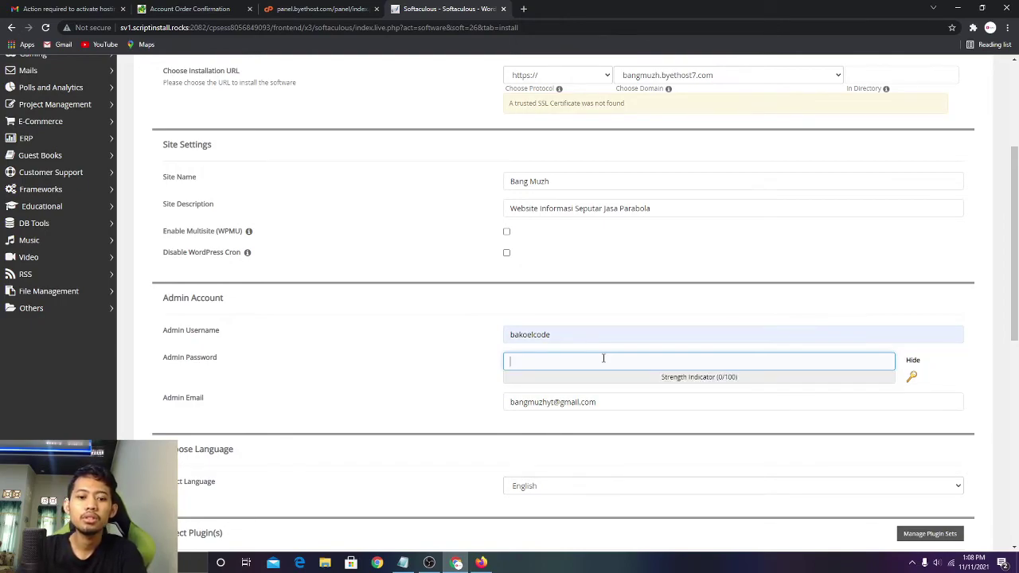
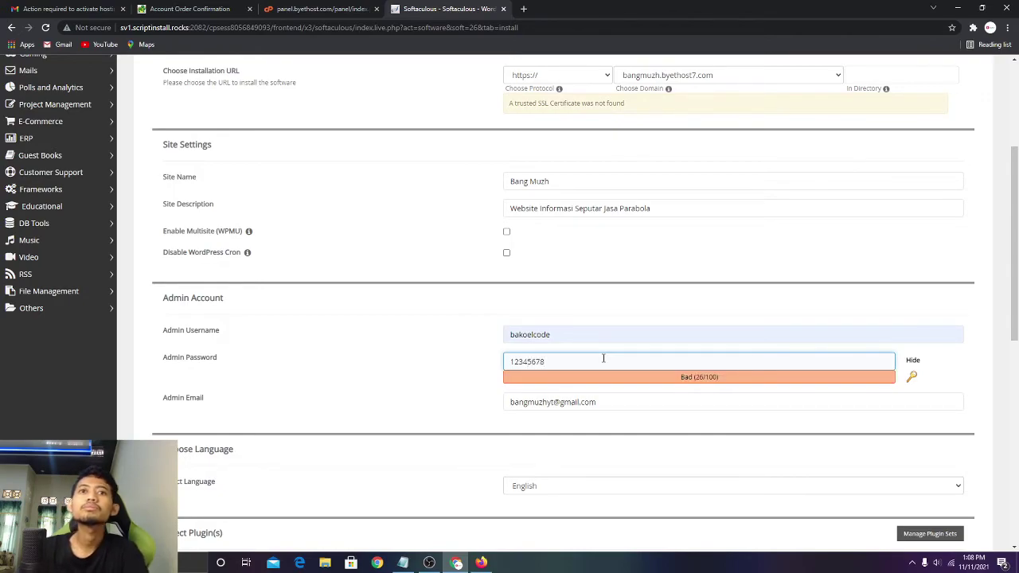
{"action": "scroll", "coordinate": [628, 367], "scroll_direction": "down", "scroll_amount": 2}
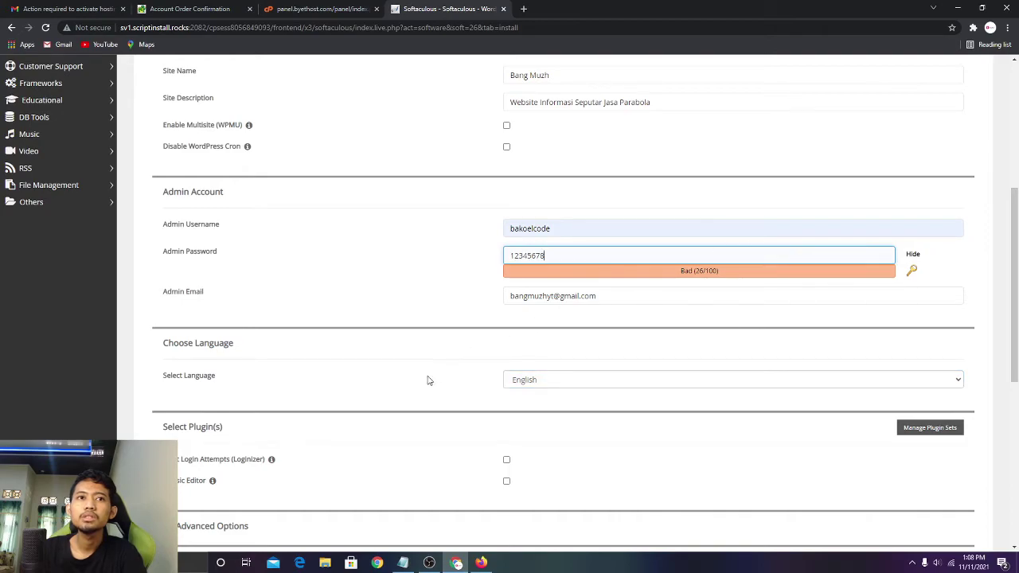
{"action": "scroll", "coordinate": [518, 354], "scroll_direction": "down", "scroll_amount": 1}
{"action": "scroll", "coordinate": [674, 375], "scroll_direction": "down", "scroll_amount": 3}
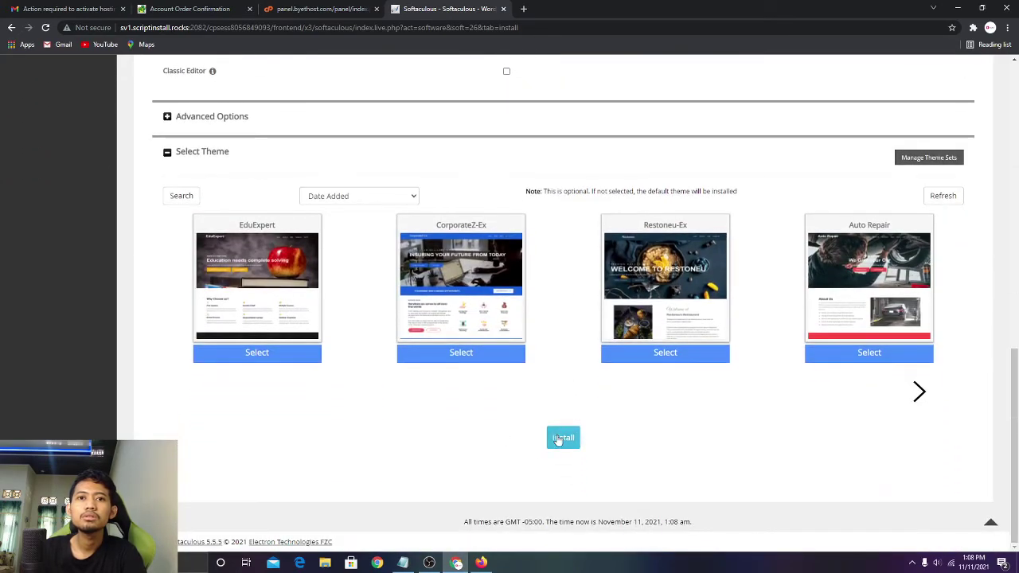
- Start the WordPress installation and watch its progress page reach 4 %
{"action": "left_click", "coordinate": [568, 435]}
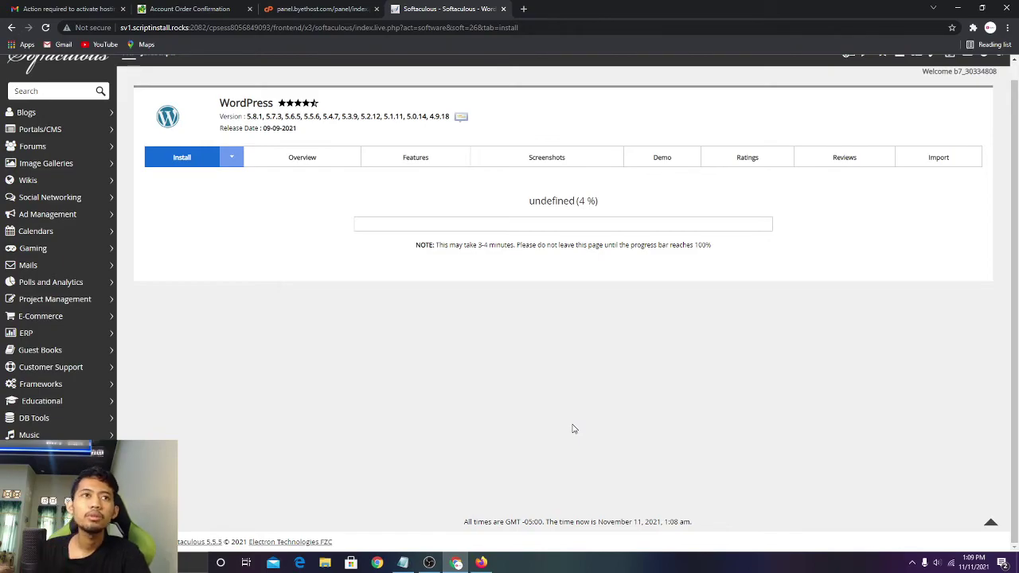
{"action": "scroll", "coordinate": [431, 363], "scroll_direction": "up", "scroll_amount": 1}
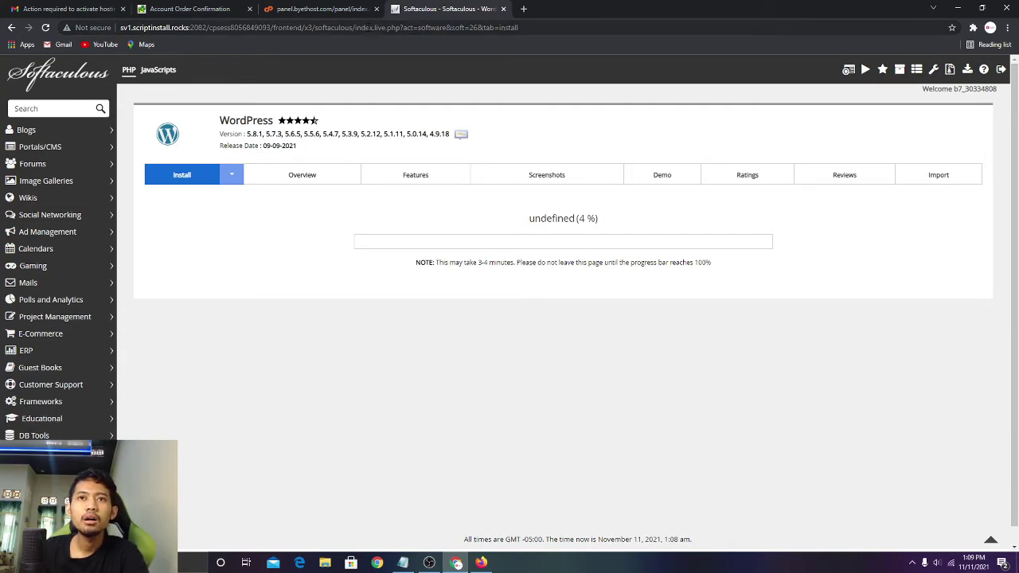
{"action": "left_click", "coordinate": [344, 7]}
{"action": "left_click", "coordinate": [394, 6]}
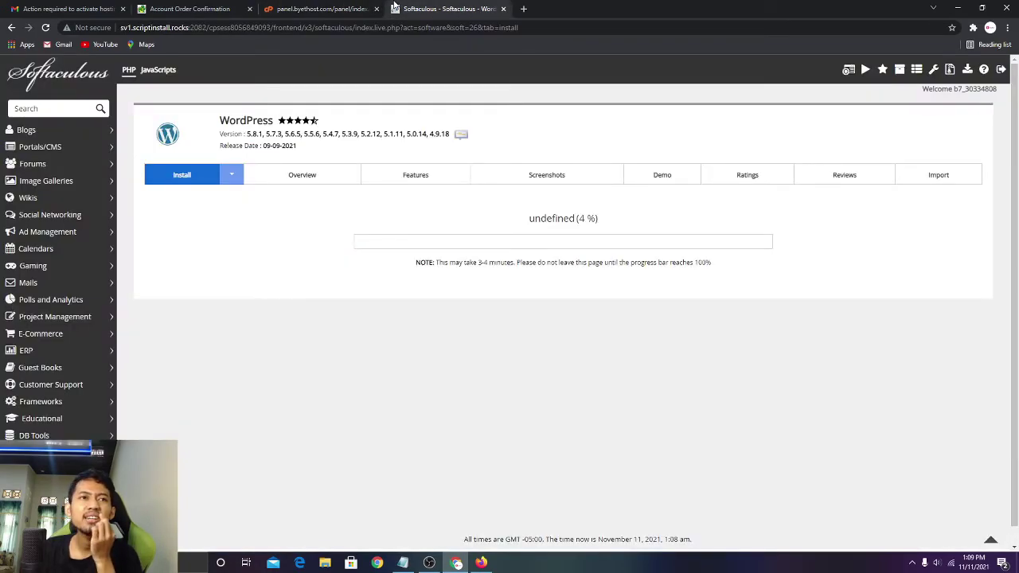
- Check the order confirmation and installation progress tabs, ending on the VistaPanel dashboard
{"action": "left_click", "coordinate": [353, 7]}
{"action": "left_click", "coordinate": [412, 6]}
{"action": "left_click", "coordinate": [335, 8]}
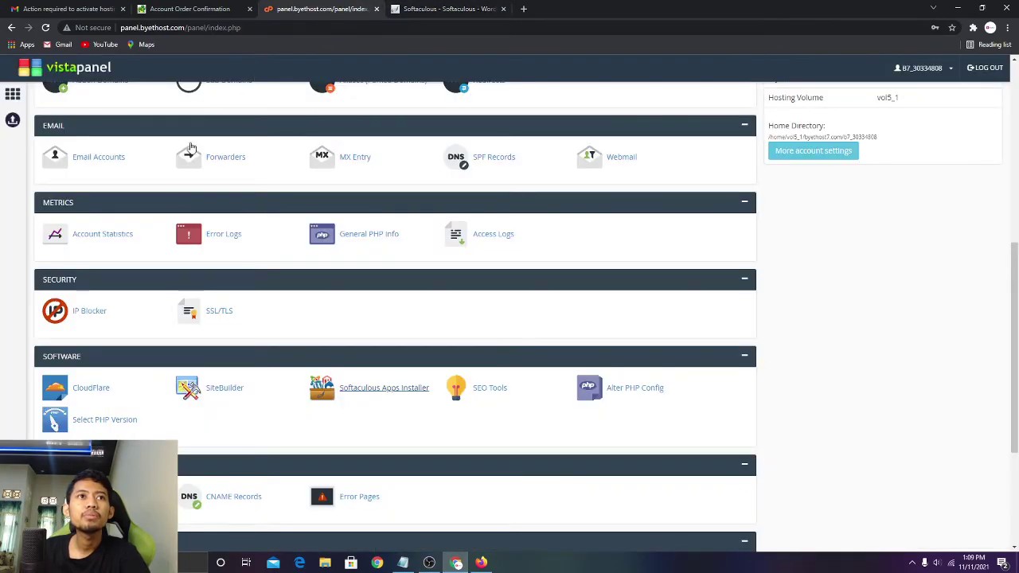
{"action": "left_click", "coordinate": [191, 6]}
{"action": "left_click", "coordinate": [354, 8]}
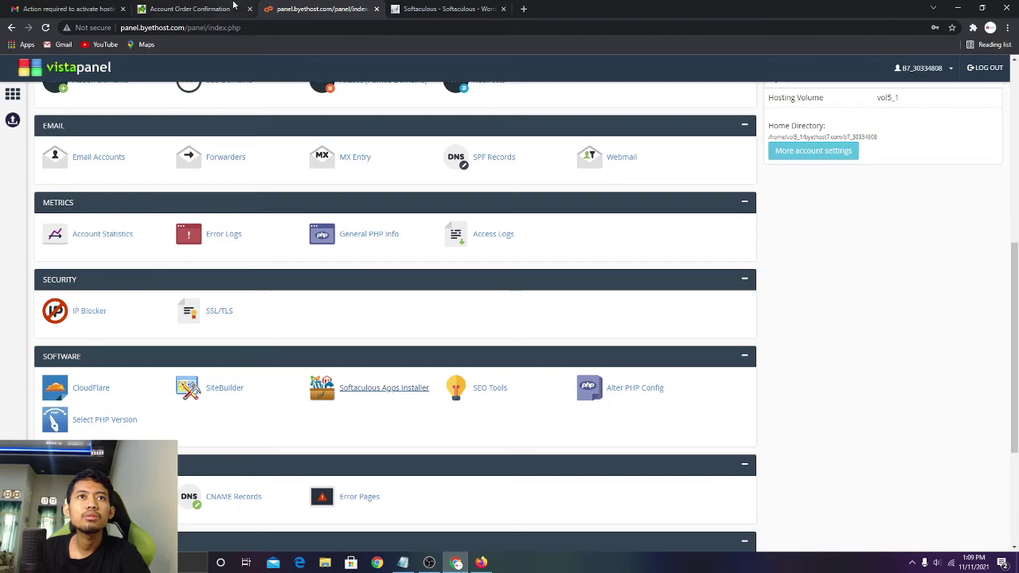
{"action": "left_click", "coordinate": [233, 5]}
{"action": "left_click", "coordinate": [317, 9]}
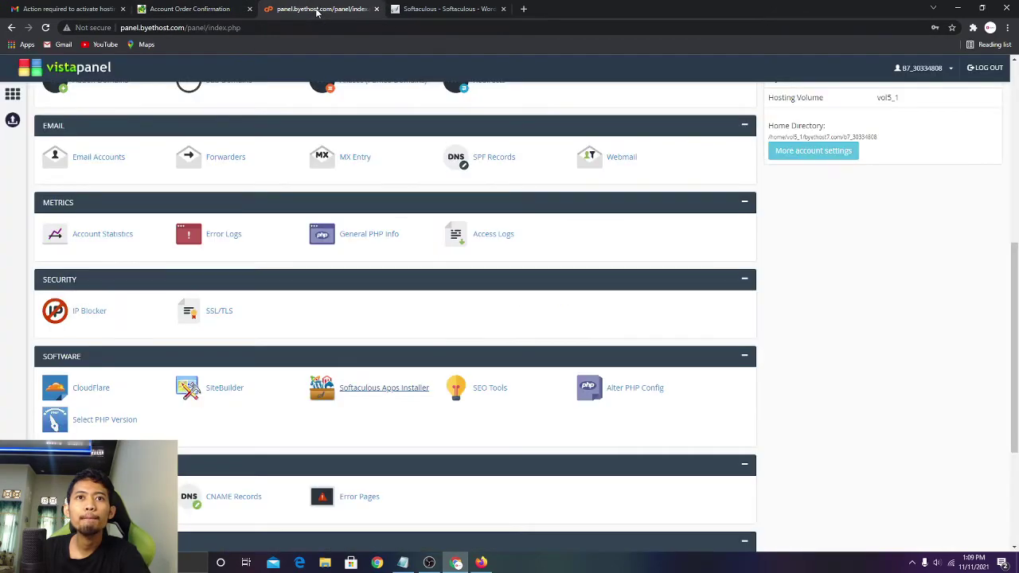
{"action": "left_click", "coordinate": [426, 6]}
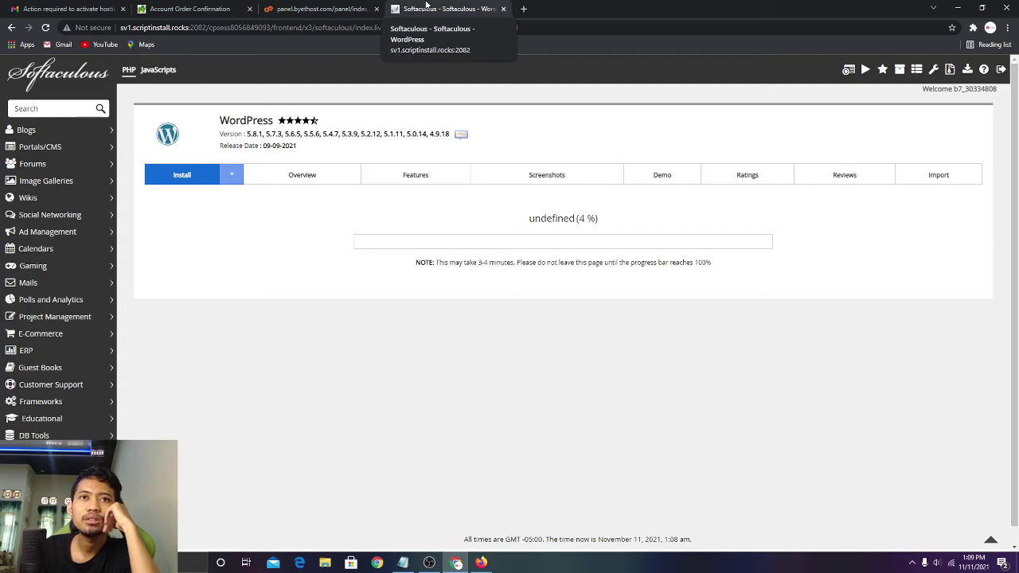
{"action": "left_click", "coordinate": [319, 9]}
{"action": "left_click", "coordinate": [446, 8]}
{"action": "left_click", "coordinate": [318, 8]}
{"action": "left_click", "coordinate": [239, 8]}
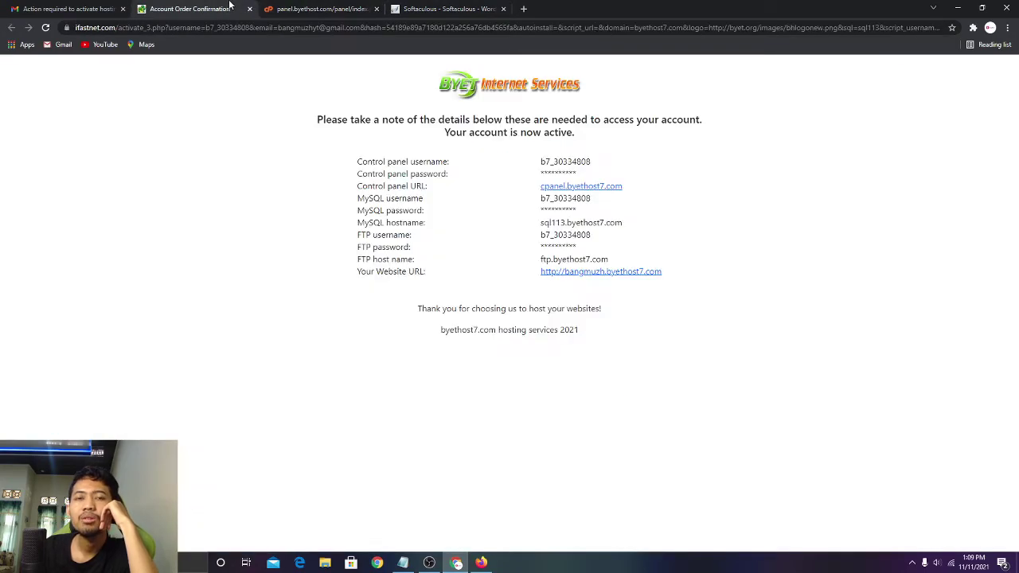
{"action": "left_click", "coordinate": [313, 7]}
{"action": "left_click", "coordinate": [422, 9]}
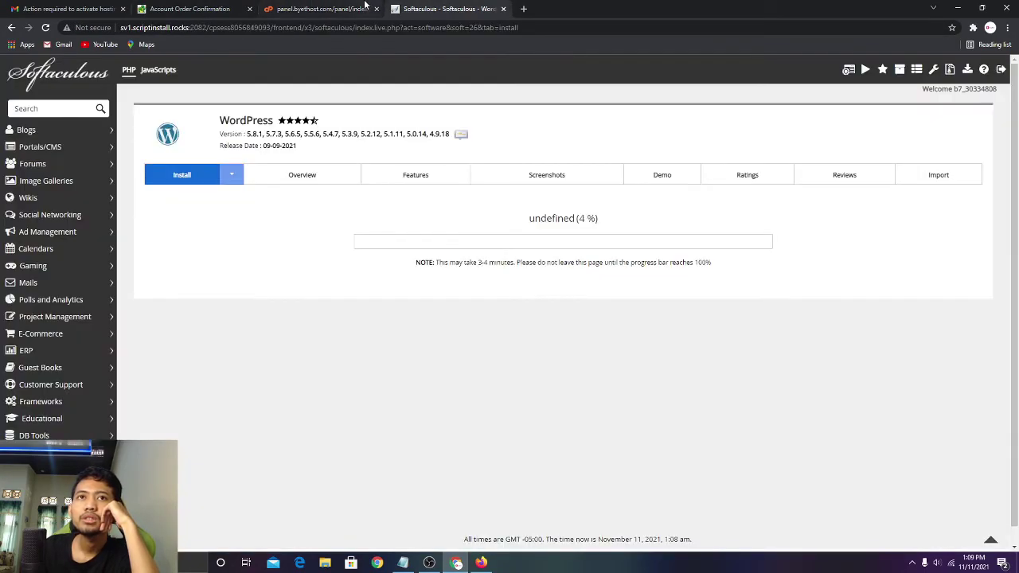
{"action": "left_click", "coordinate": [362, 7]}
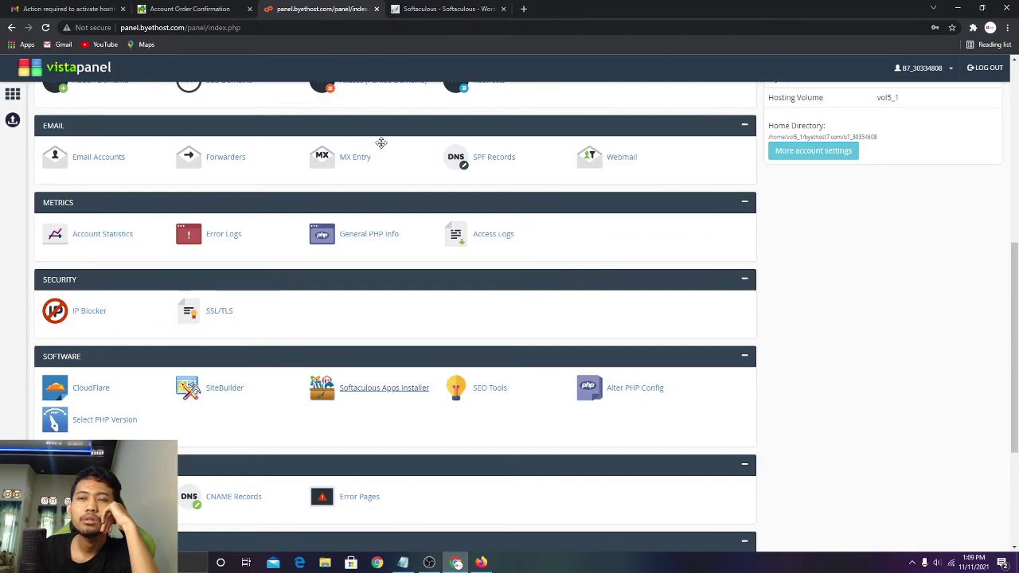
{"action": "scroll", "coordinate": [411, 203], "scroll_direction": "up", "scroll_amount": 3}
{"action": "scroll", "coordinate": [412, 202], "scroll_direction": "up", "scroll_amount": 3}
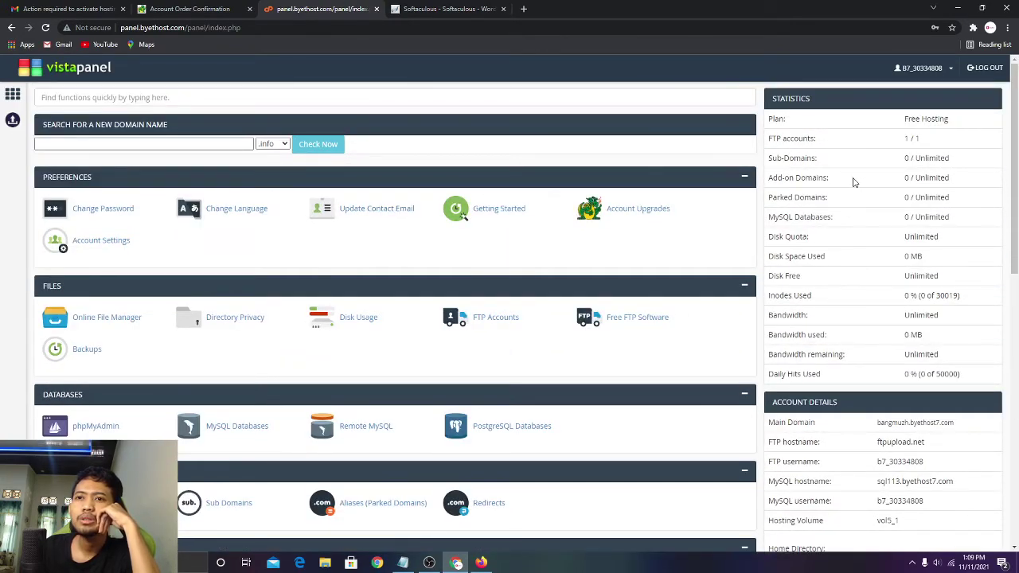
{"action": "left_click_drag", "start_coordinate": [783, 141], "coordinate": [887, 174]}
{"action": "left_click", "coordinate": [932, 174]}
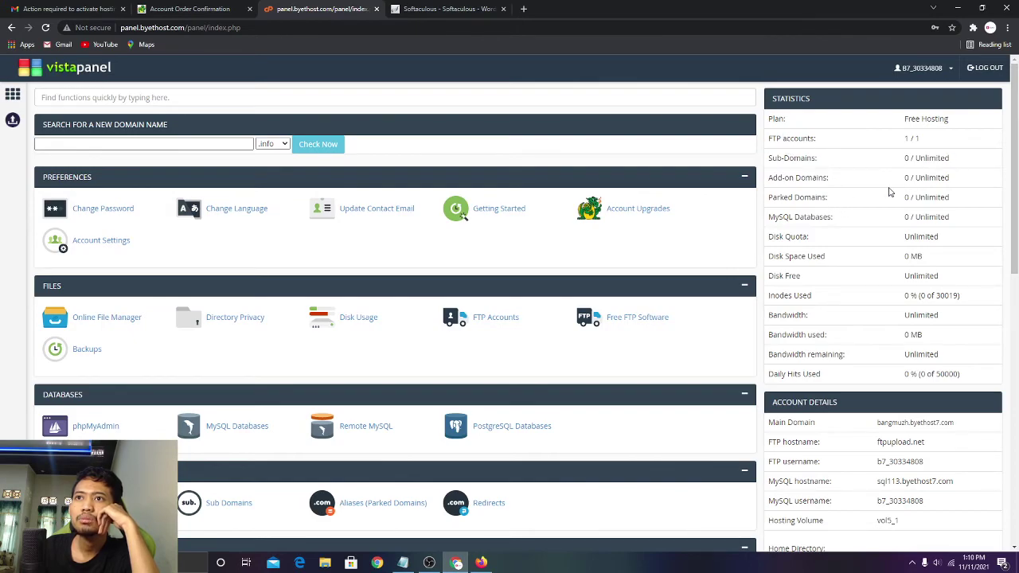
{"action": "left_click_drag", "start_coordinate": [801, 191], "coordinate": [894, 220]}
{"action": "left_click", "coordinate": [894, 221]}
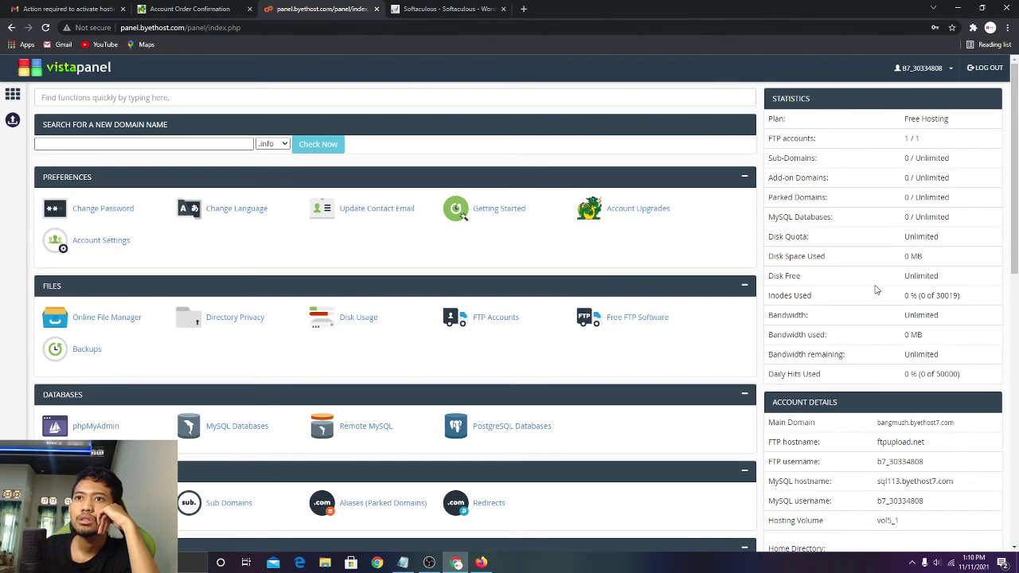
{"action": "scroll", "coordinate": [875, 290], "scroll_direction": "down", "scroll_amount": 1}
{"action": "scroll", "coordinate": [874, 293], "scroll_direction": "up", "scroll_amount": 2}
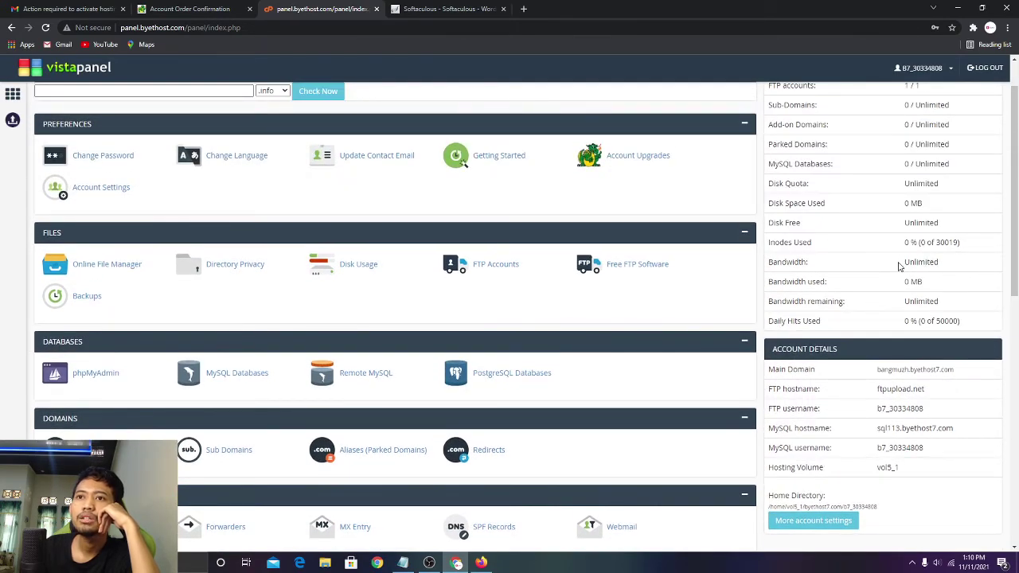
{"action": "scroll", "coordinate": [954, 270], "scroll_direction": "up", "scroll_amount": 1}
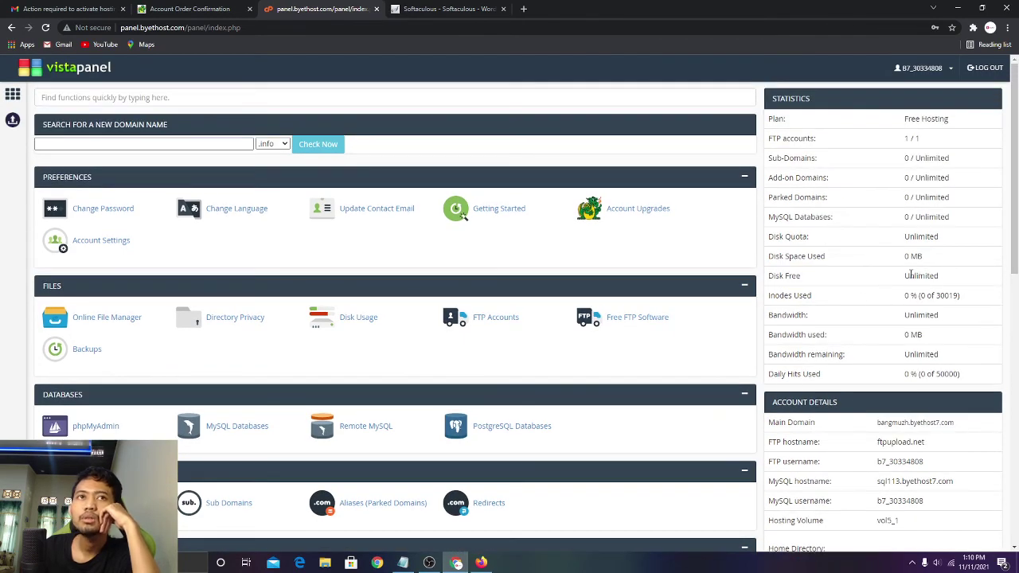
{"action": "scroll", "coordinate": [875, 353], "scroll_direction": "down", "scroll_amount": 1}
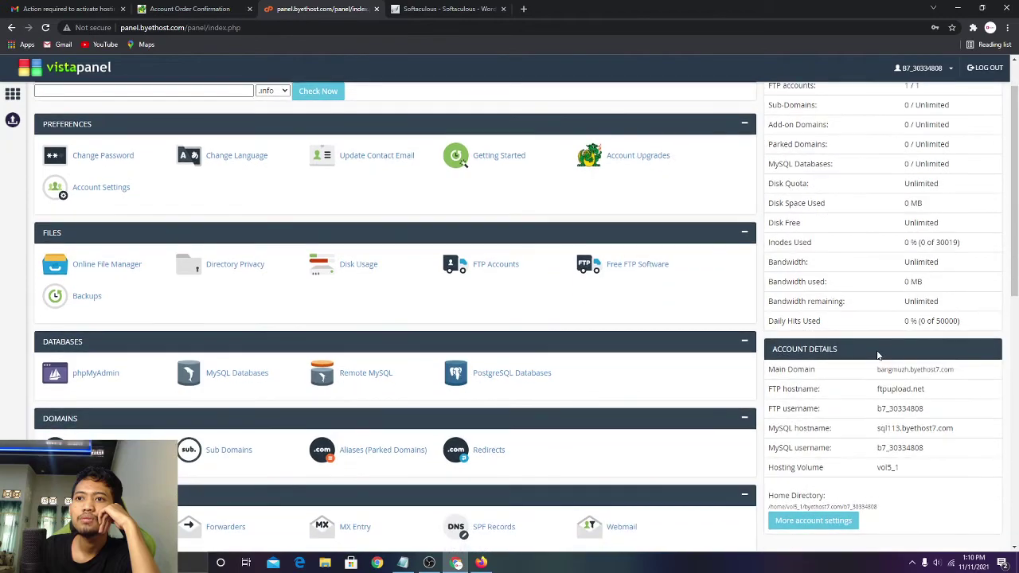
{"action": "scroll", "coordinate": [879, 355], "scroll_direction": "down", "scroll_amount": 1}
{"action": "scroll", "coordinate": [876, 357], "scroll_direction": "down", "scroll_amount": 6}
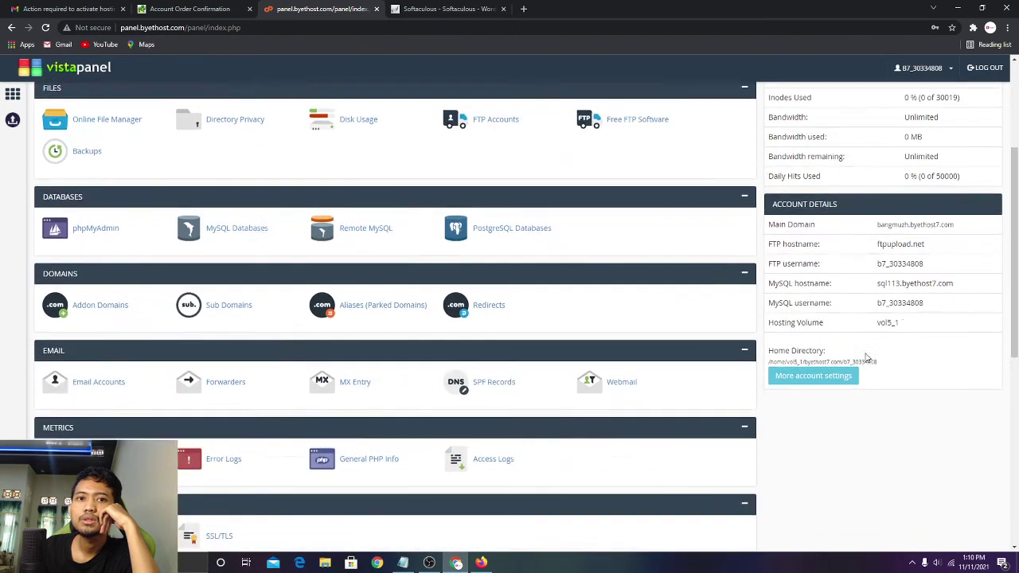
{"action": "scroll", "coordinate": [443, 398], "scroll_direction": "up", "scroll_amount": 5}
{"action": "scroll", "coordinate": [442, 393], "scroll_direction": "up", "scroll_amount": 4}
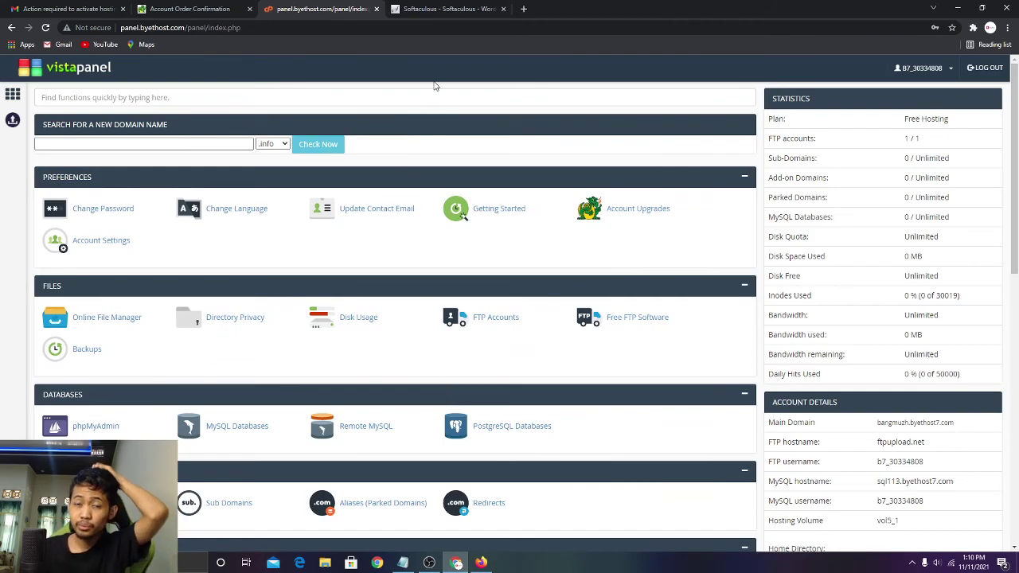
- Switch to the Softaculous tab to view the WordPress install progress, still at 4 %
{"action": "left_click", "coordinate": [446, 10]}
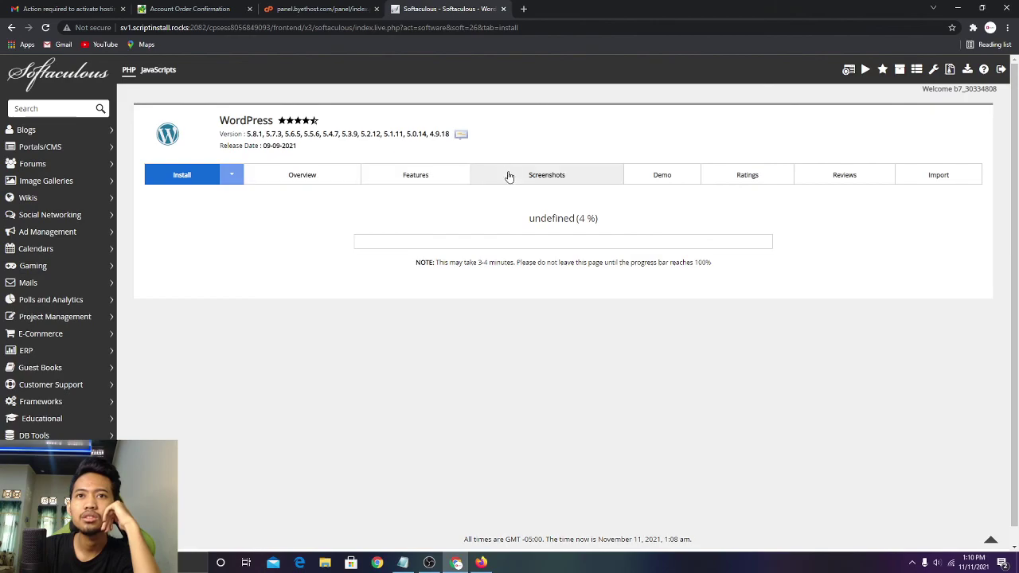
{"action": "left_click", "coordinate": [428, 564]}
{"action": "left_click", "coordinate": [428, 564]}
{"action": "left_click", "coordinate": [428, 564]}
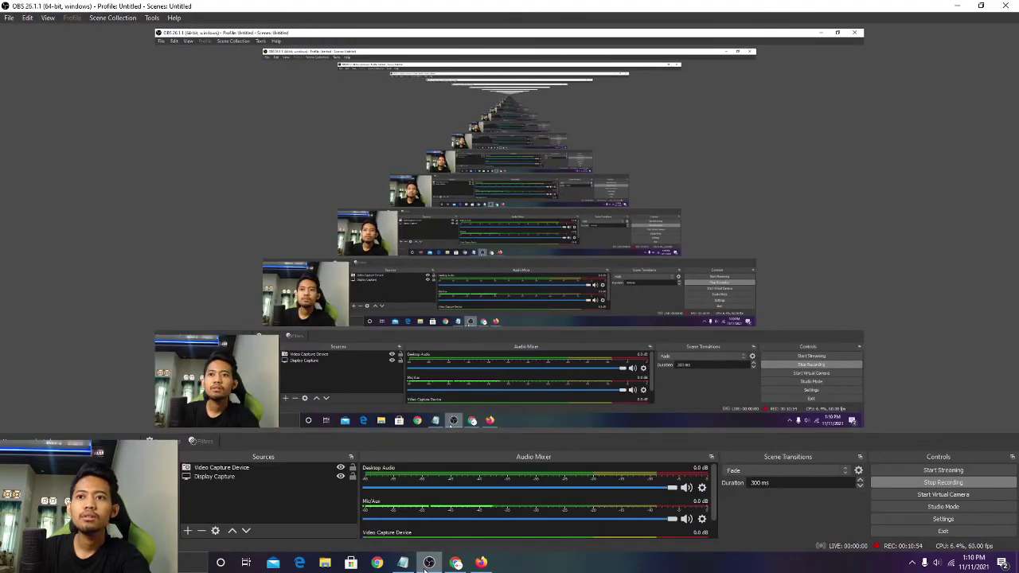
{"action": "left_click", "coordinate": [426, 565]}
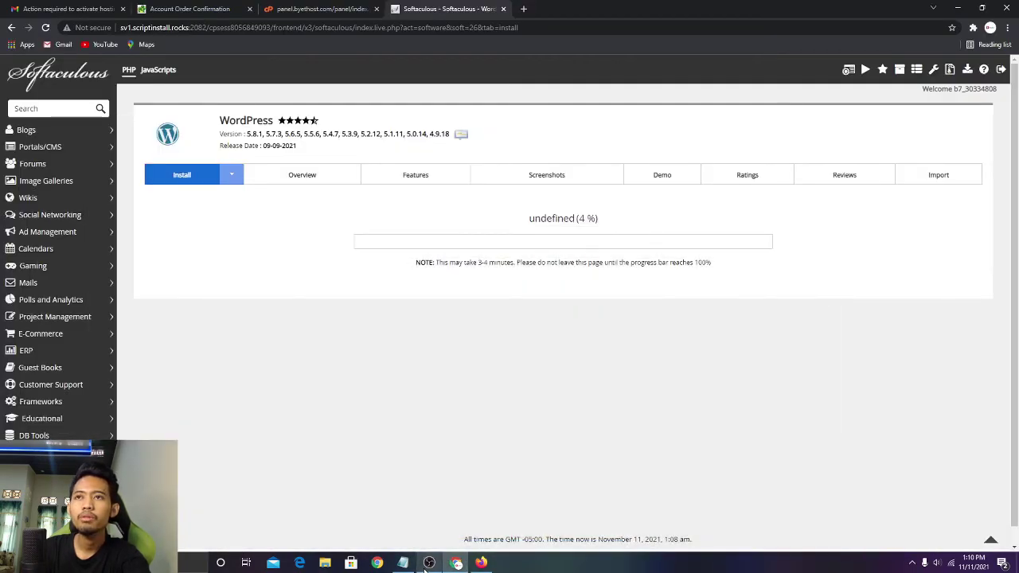